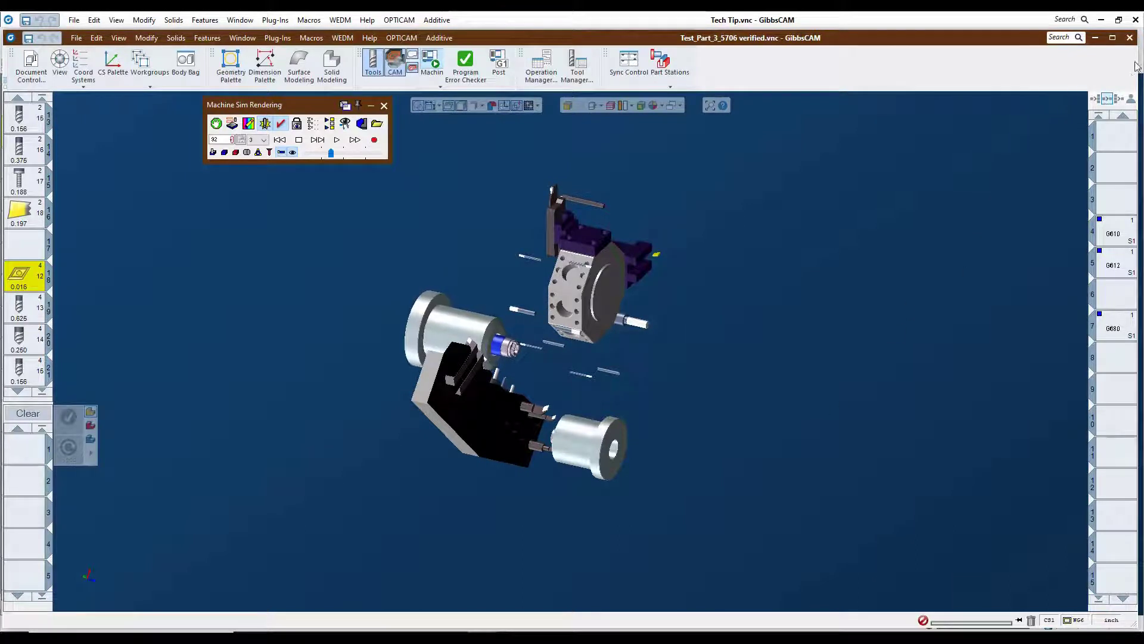
Close the Test_Part_3_5706 verified.vnc part without saving its changes
left_click(1130, 37)
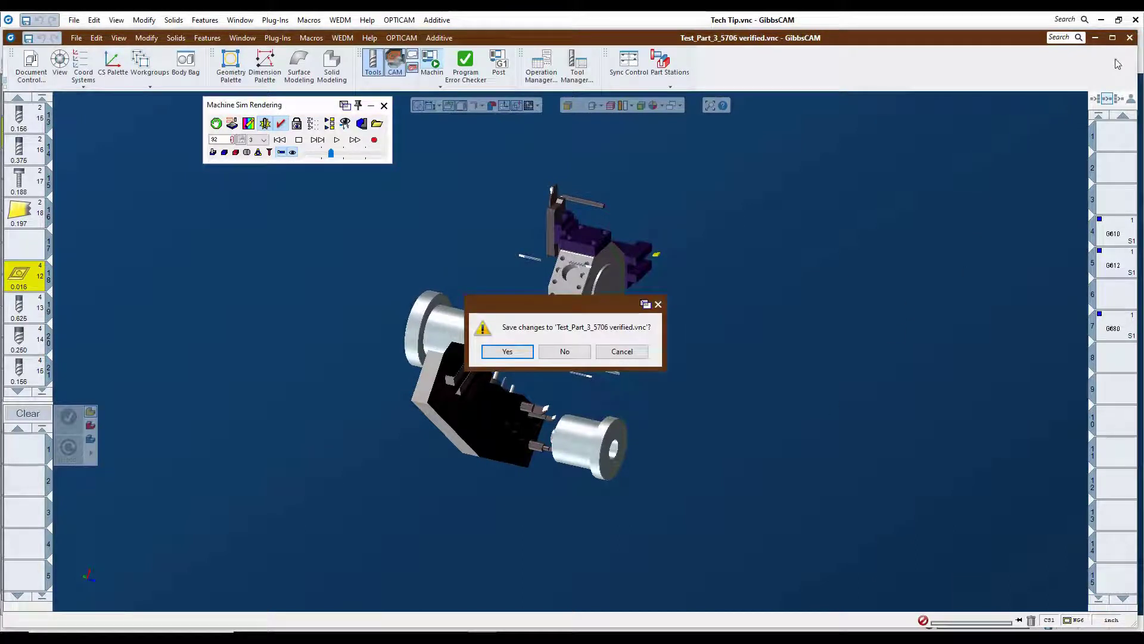
left_click(565, 351)
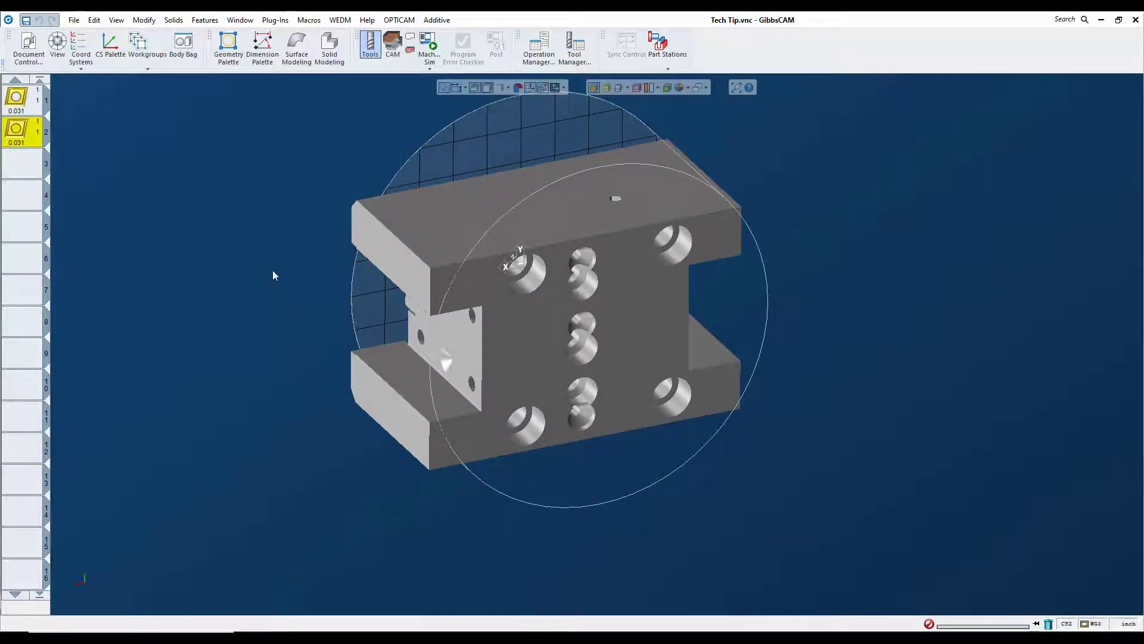
Examine the block from several sides and the hole dimensions in the Face Align Geometry workgroup, and return to workgroup 3
middle_click_drag(273, 273, 699, 449)
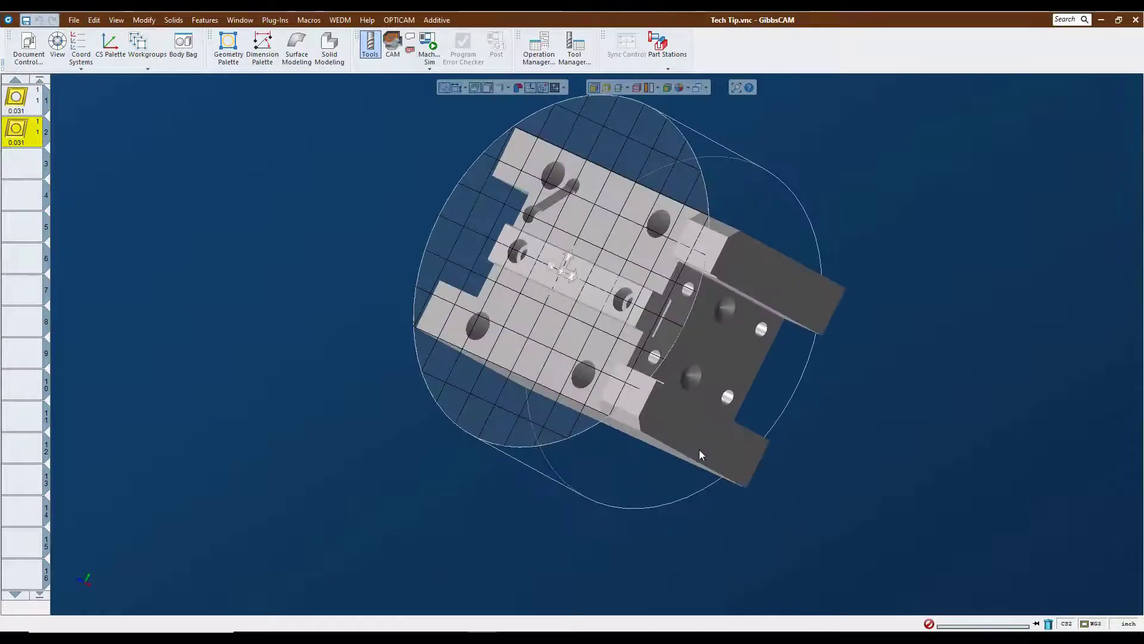
middle_click_drag(772, 204, 289, 327)
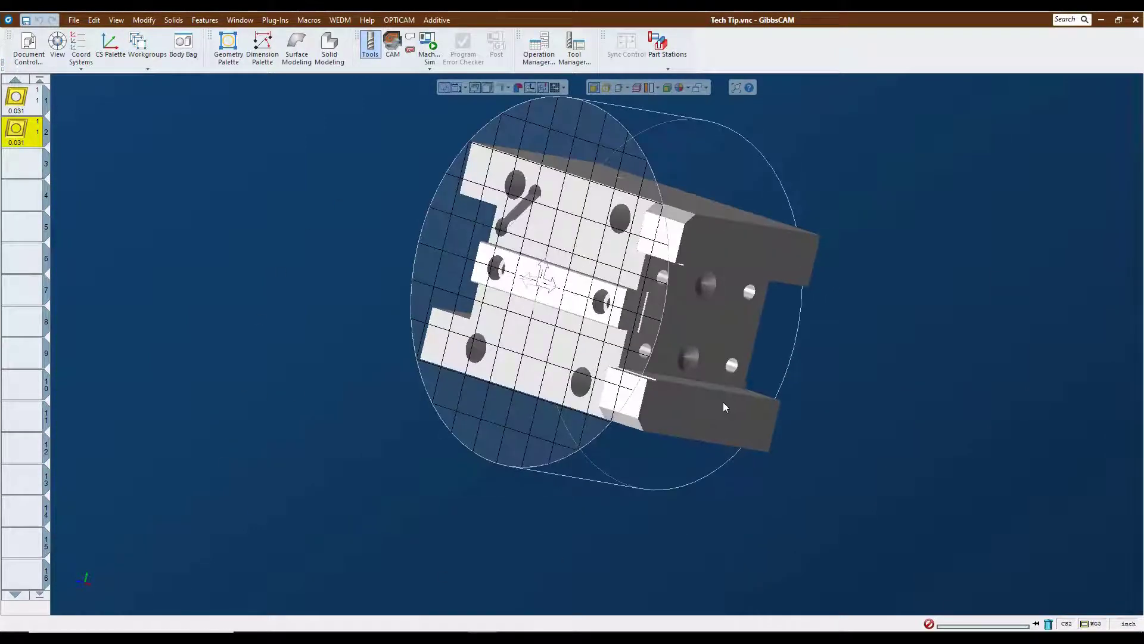
middle_click_drag(379, 374, 869, 331)
key("ctrl+t")
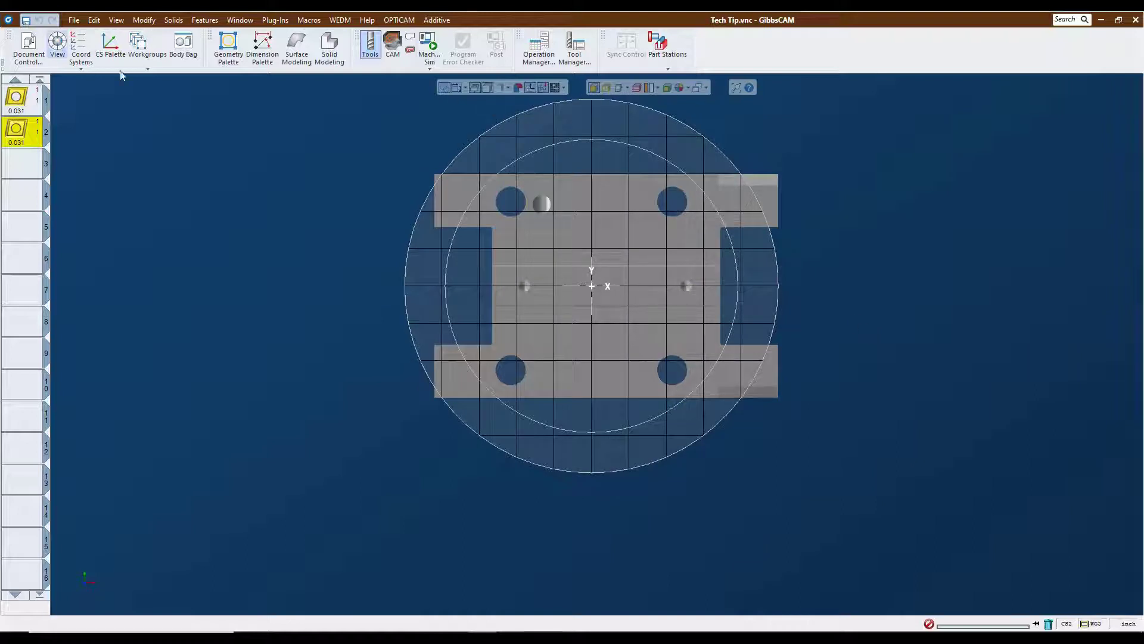
left_click(143, 48)
left_click(171, 114)
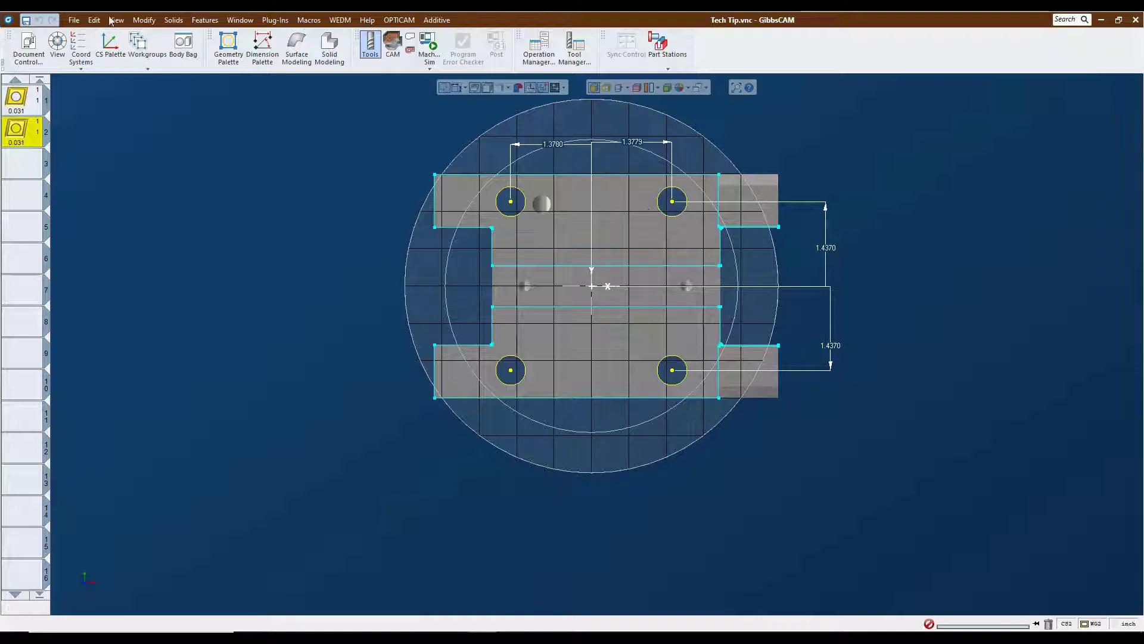
left_click(147, 66)
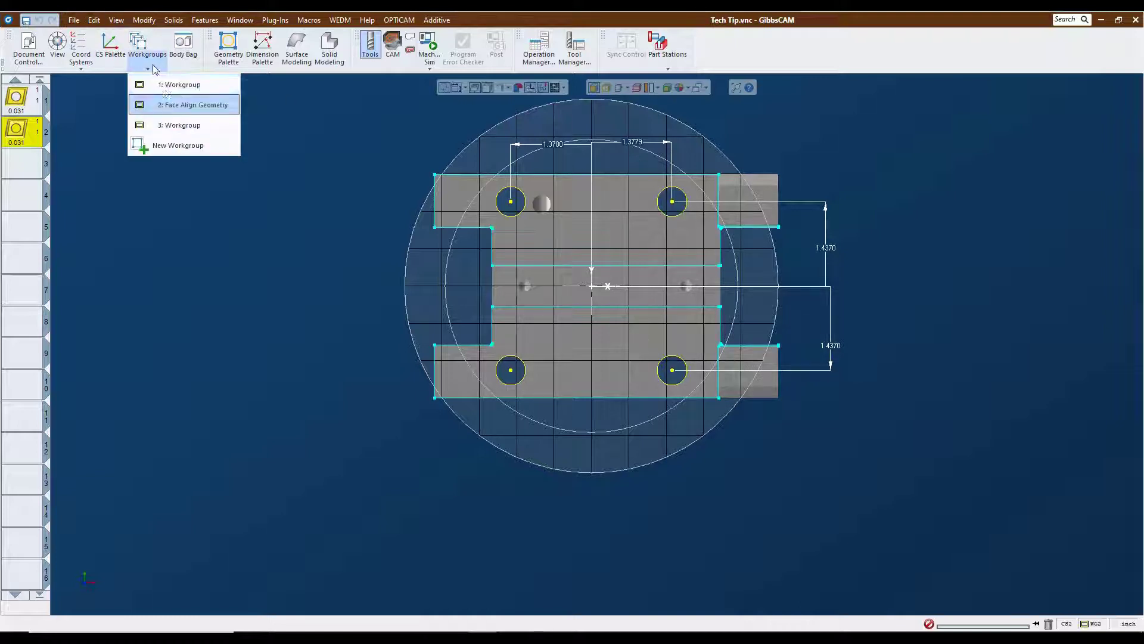
left_click(167, 123)
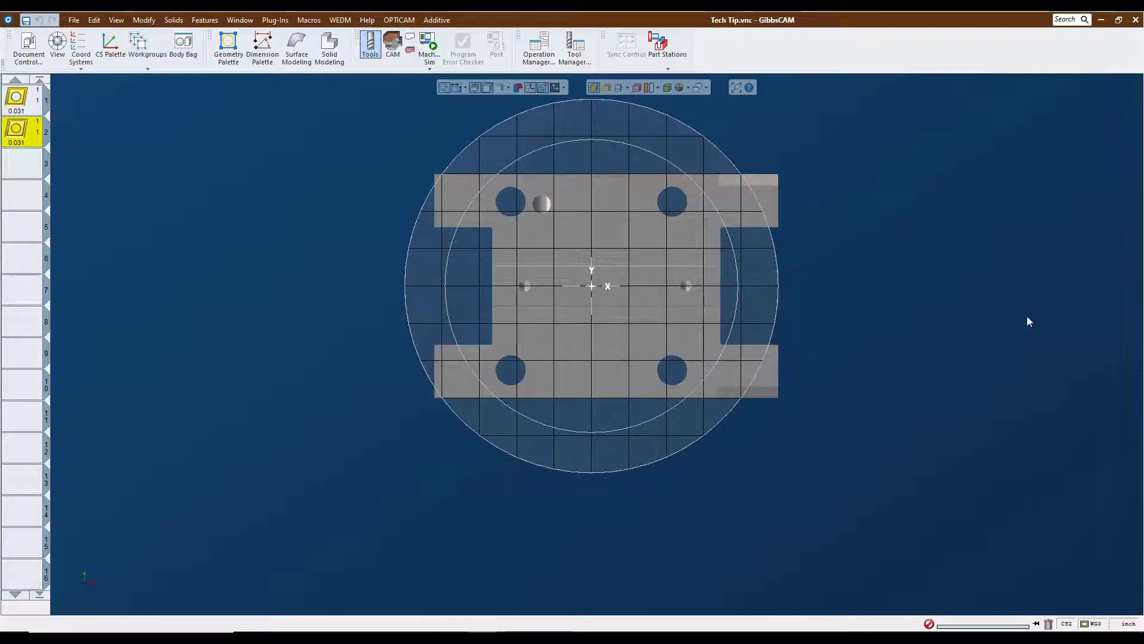
Move the block with Absolute Translate from Z -0.19685 to Z 0, referenced to the recessed face beside the central key
middle_click_drag(1027, 321, 894, 280)
middle_click_drag(1014, 260, 1061, 396)
left_click(547, 231)
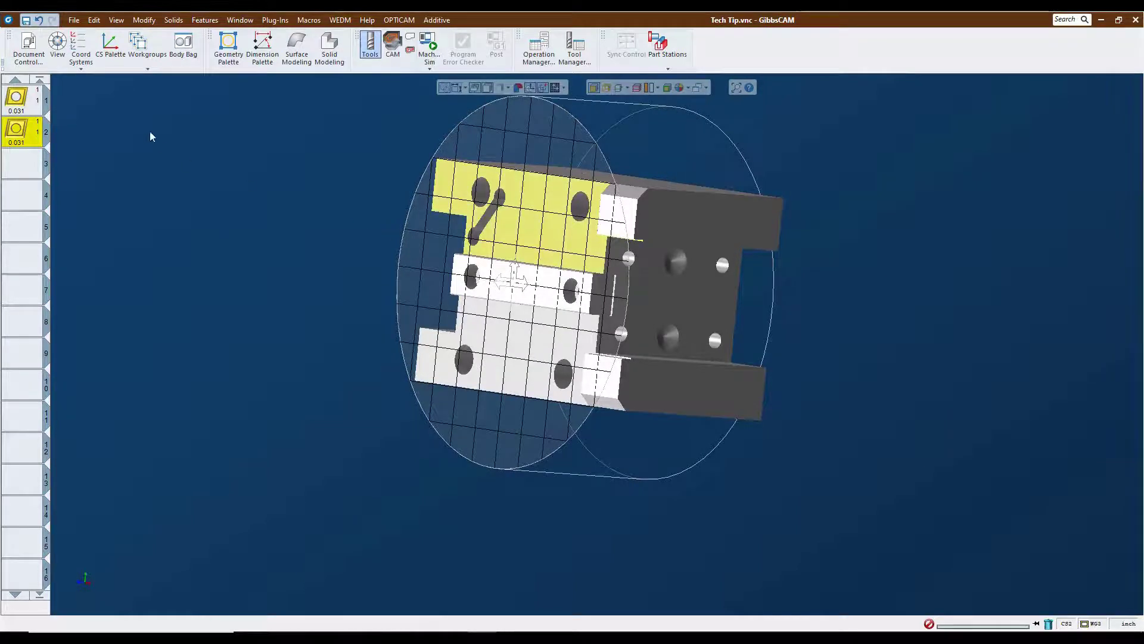
left_click(144, 20)
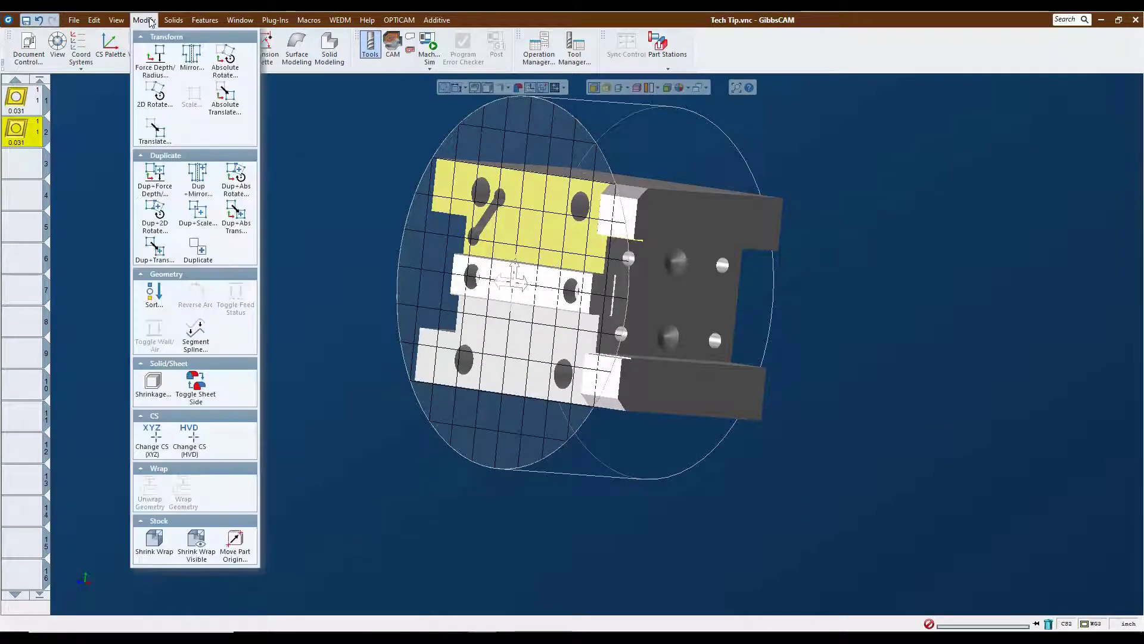
left_click(225, 96)
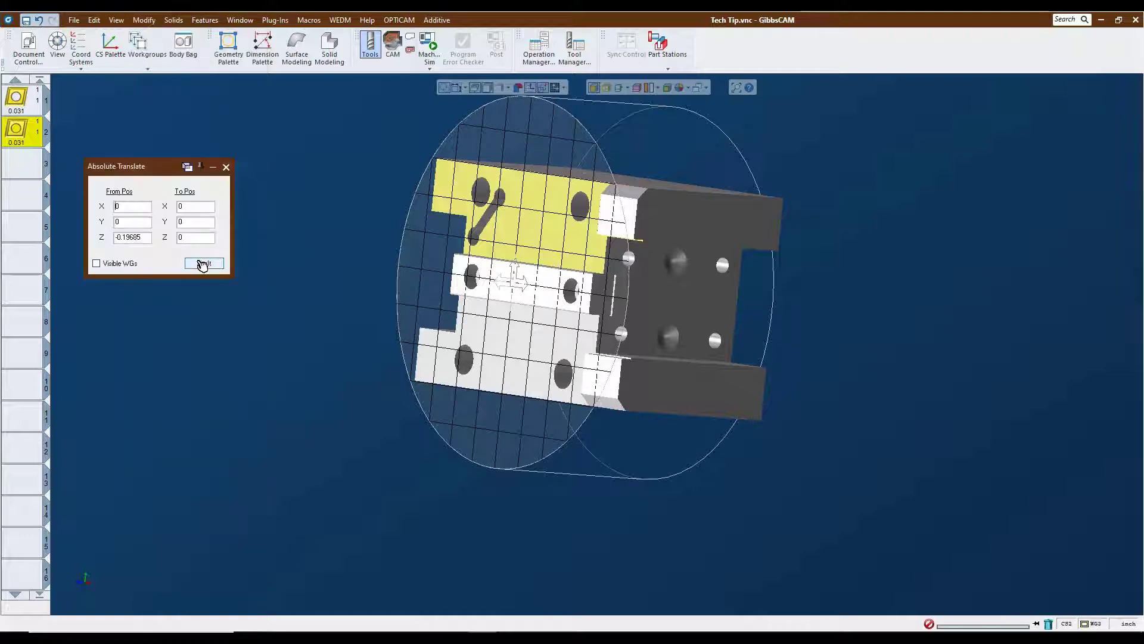
left_click(204, 267)
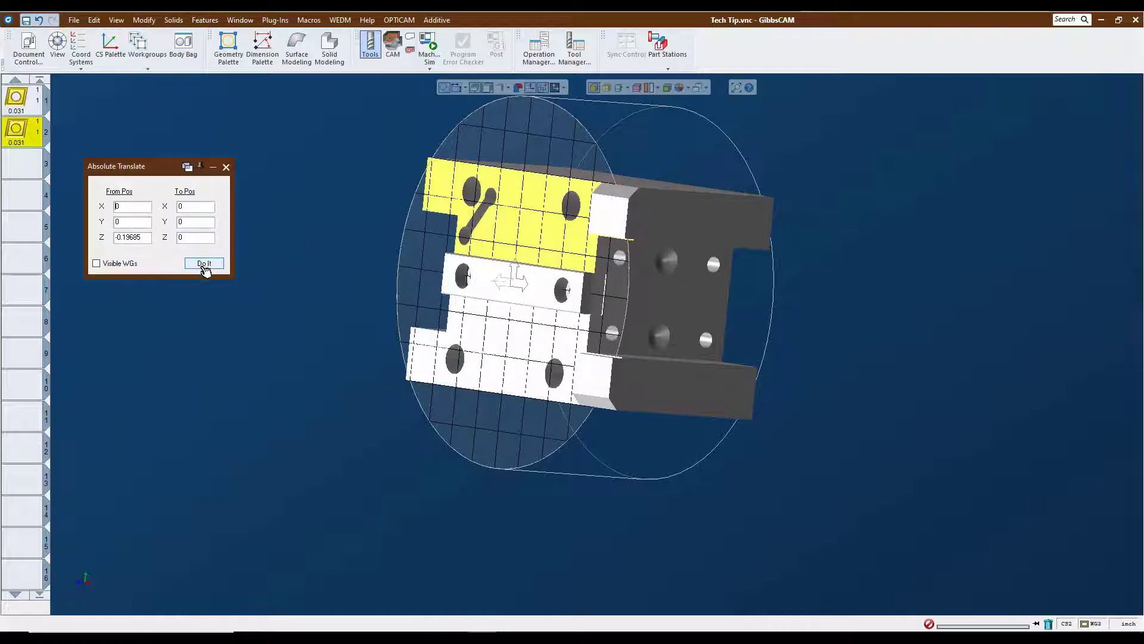
left_click(227, 170)
In workgroup 1, create a point at the midpoint of each of the two vertical edge lines on the block
middle_click_drag(871, 402, 52, 440)
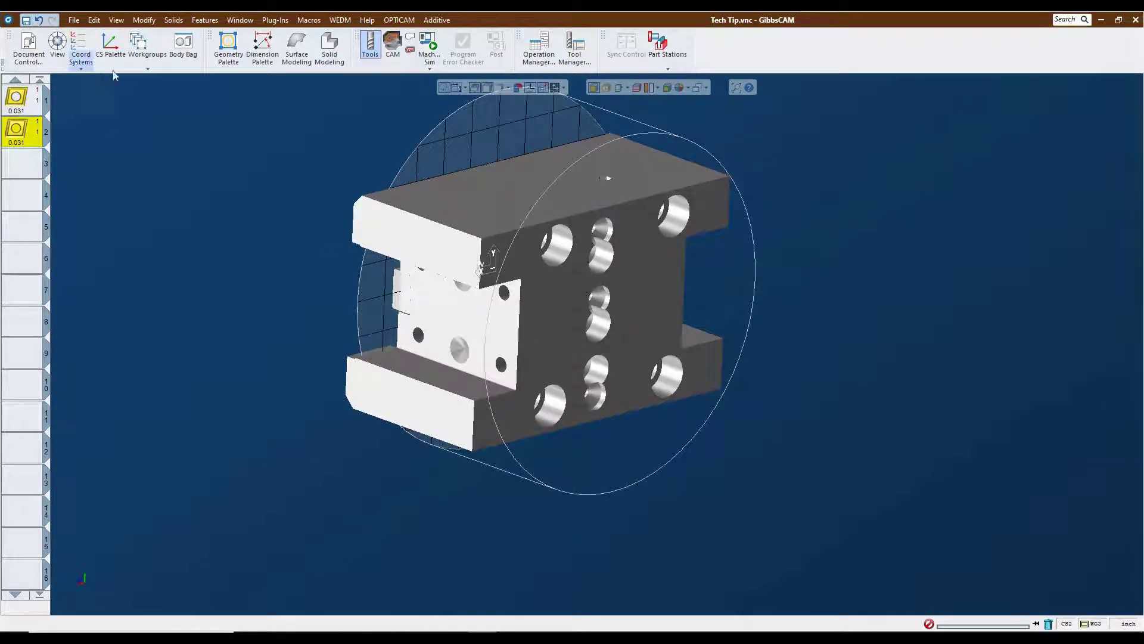
left_click(147, 67)
left_click(168, 89)
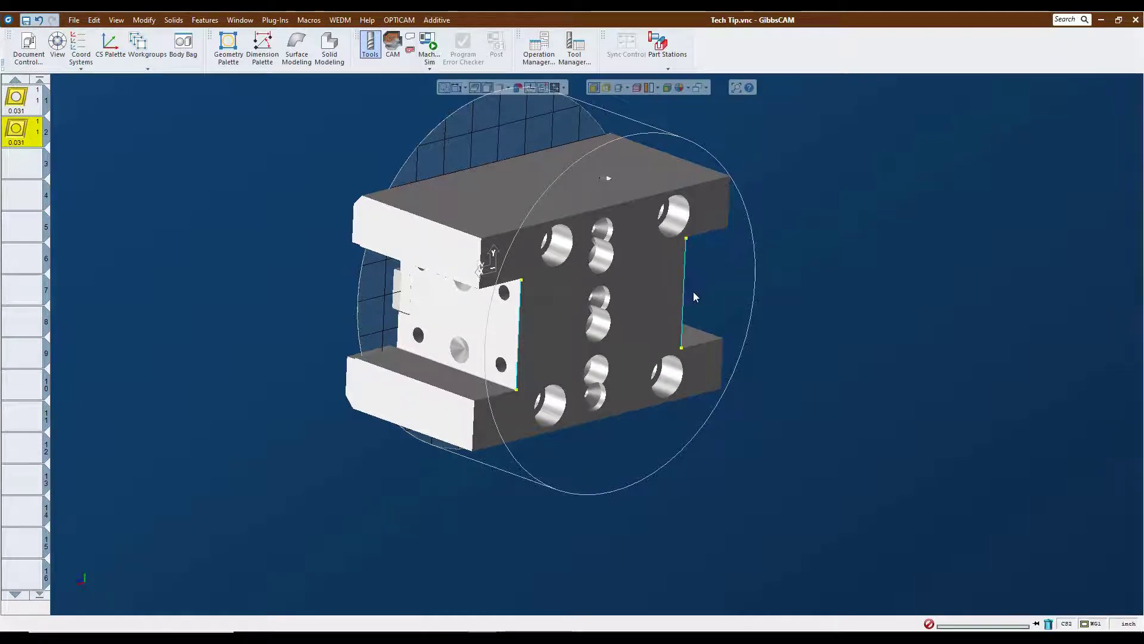
left_click(520, 332)
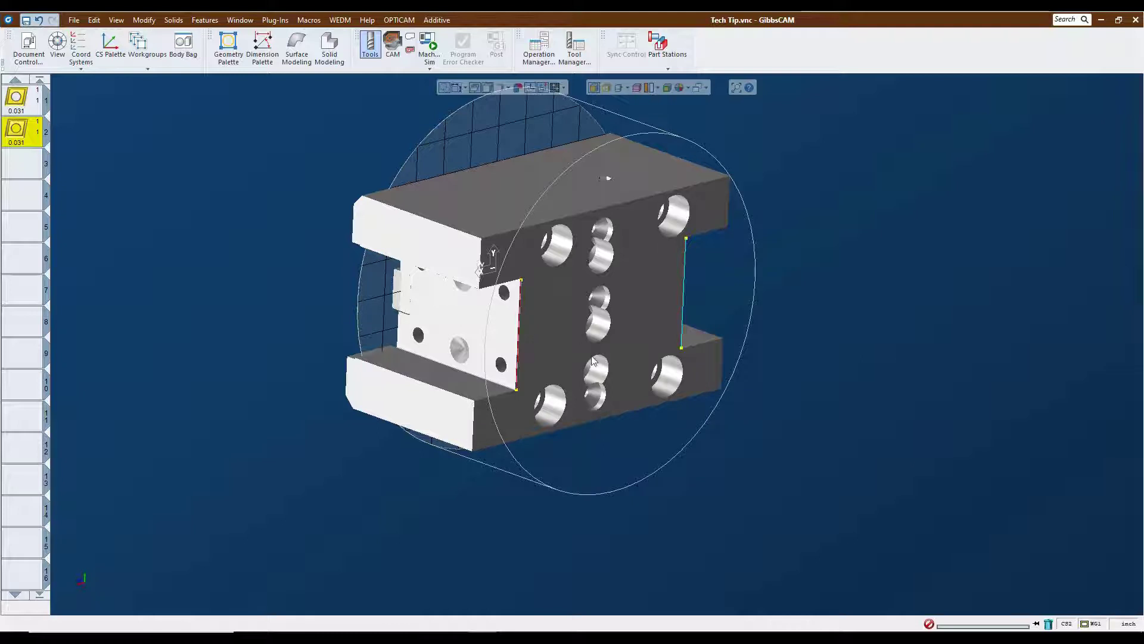
left_click(228, 48)
left_click(46, 123)
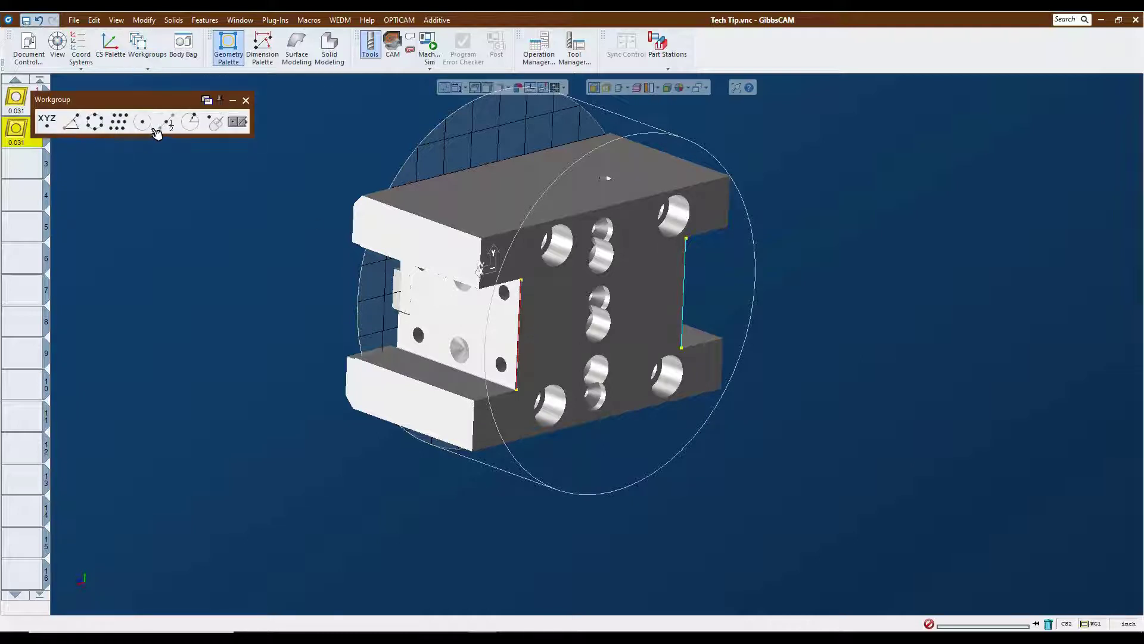
left_click(167, 124)
left_click(206, 116)
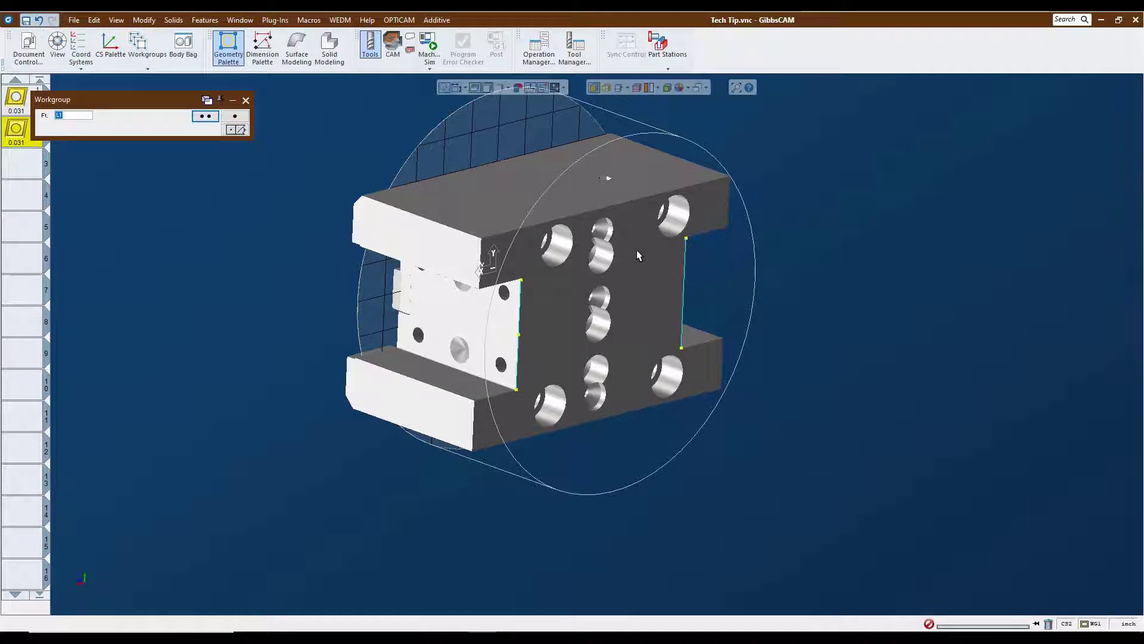
left_click(683, 292)
left_click(237, 118)
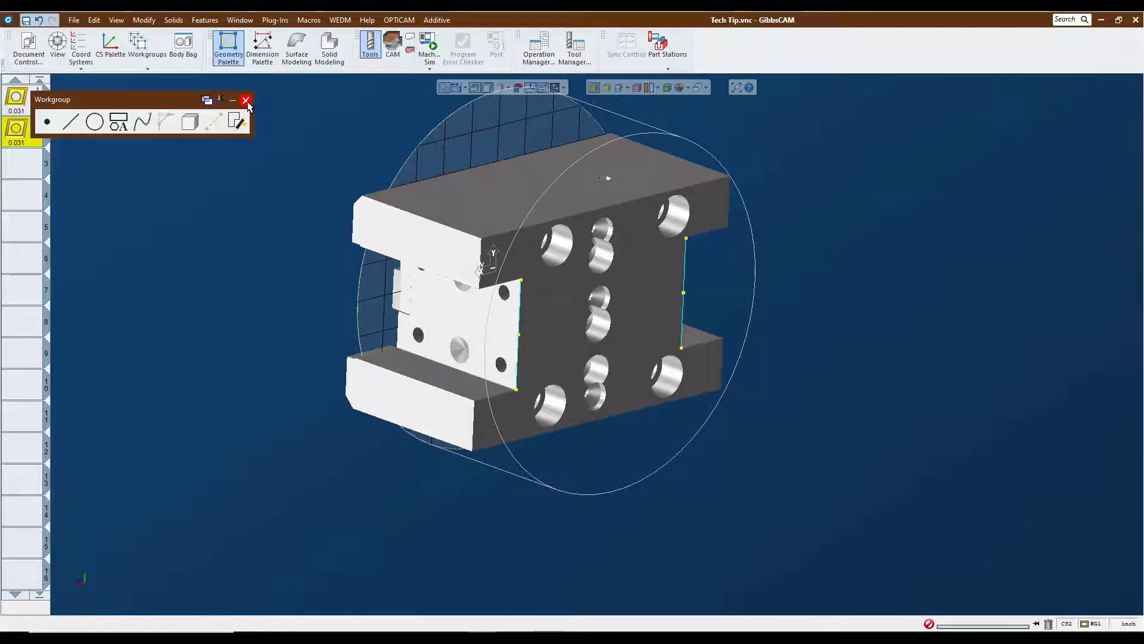
left_click(246, 101)
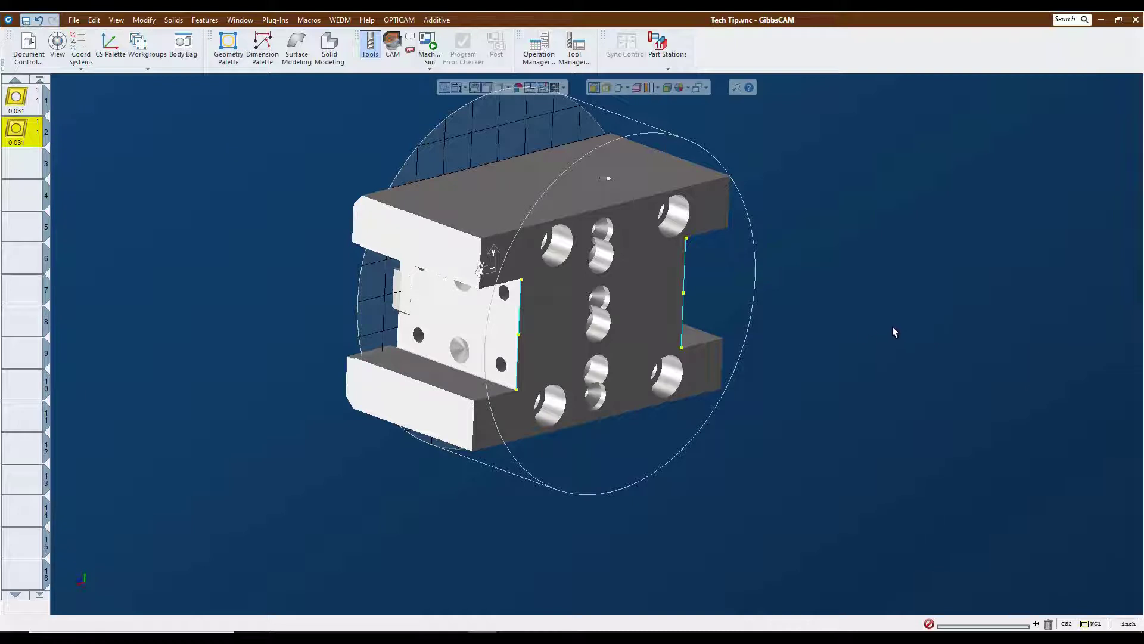
Review the Attach Left and Attach Right coordinate systems at the block's two edge midpoints
middle_click_drag(747, 391, 627, 420)
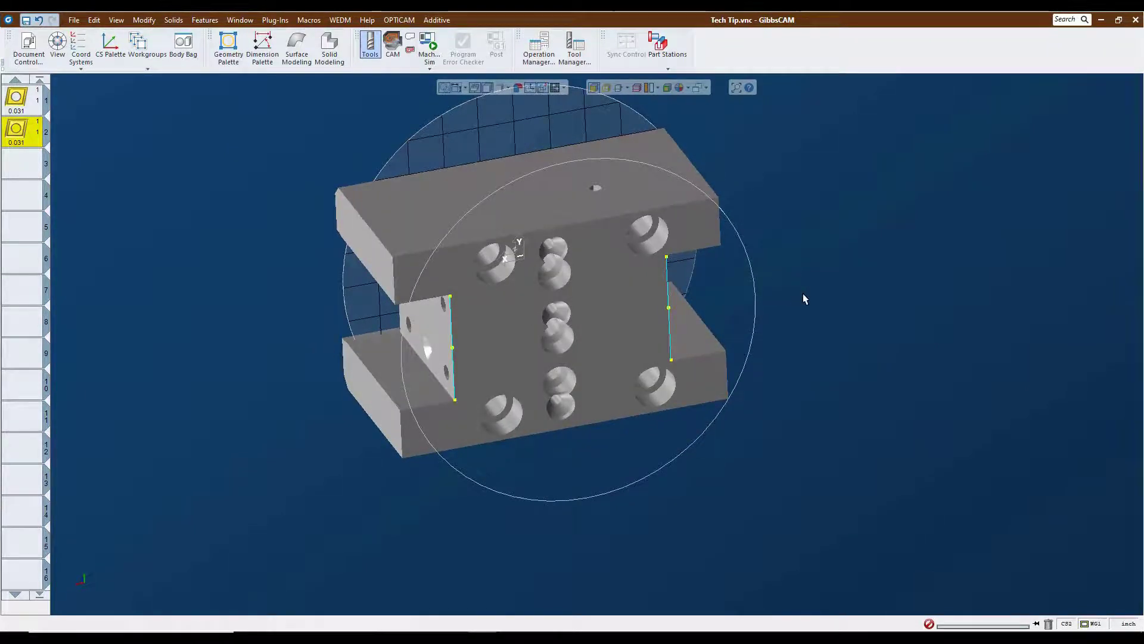
left_click(81, 48)
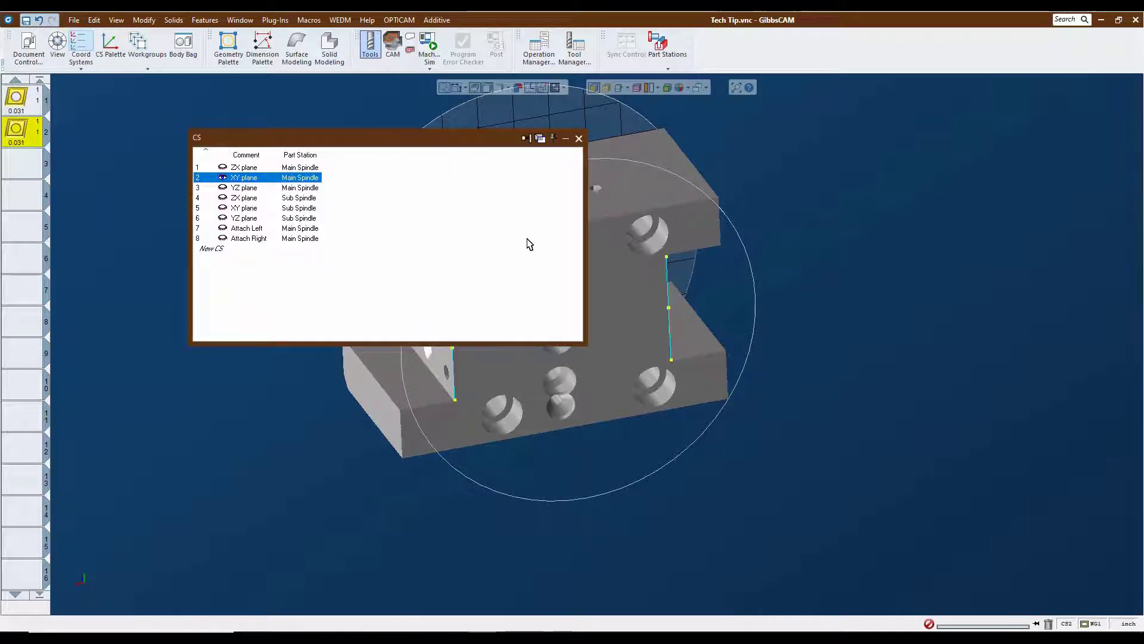
left_click_drag(587, 246, 426, 214)
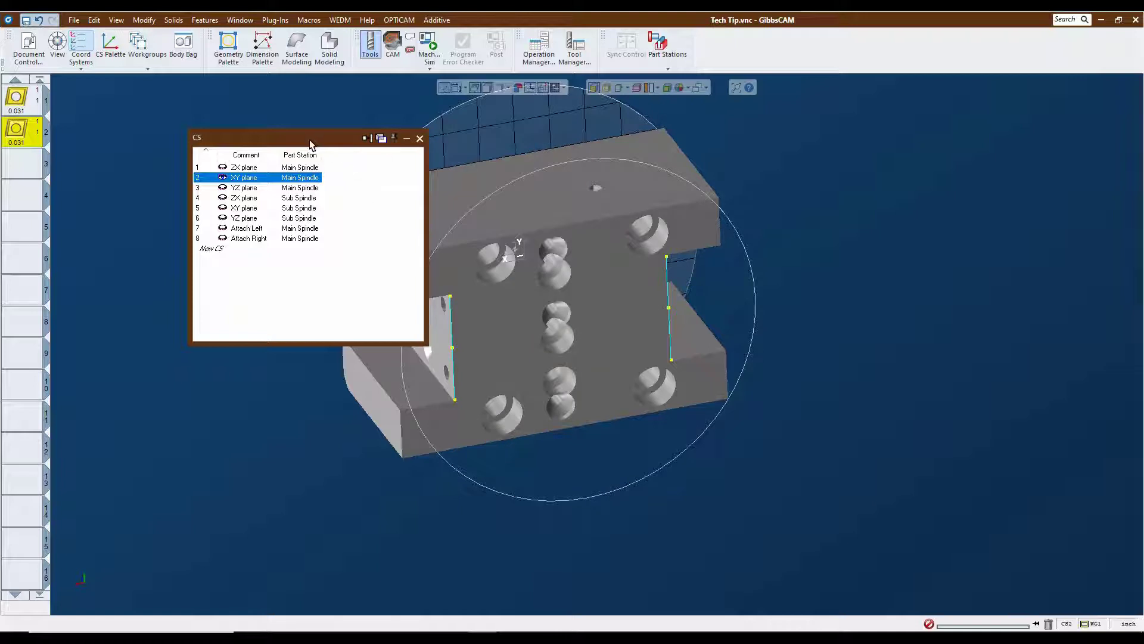
left_click_drag(310, 139, 217, 84)
left_click(156, 176)
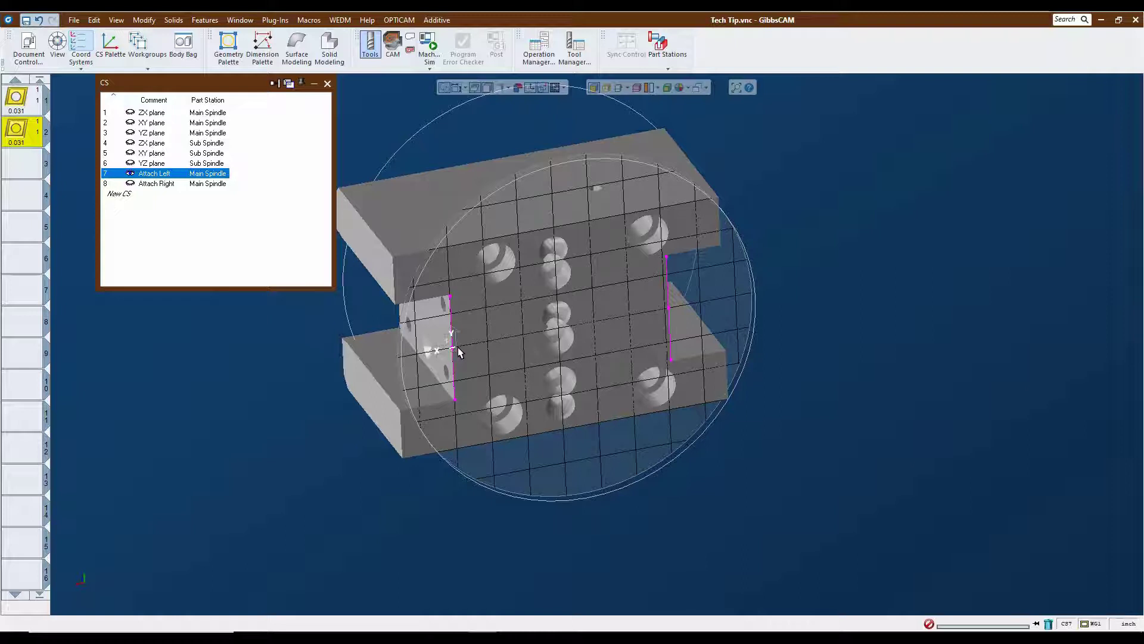
left_click(175, 185)
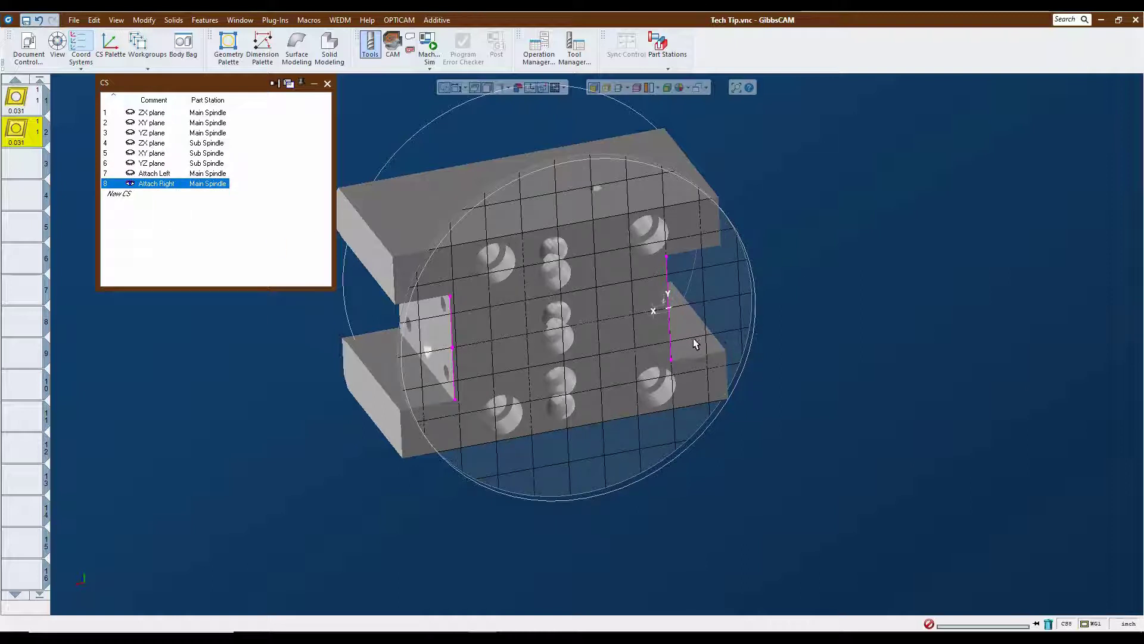
left_click(327, 84)
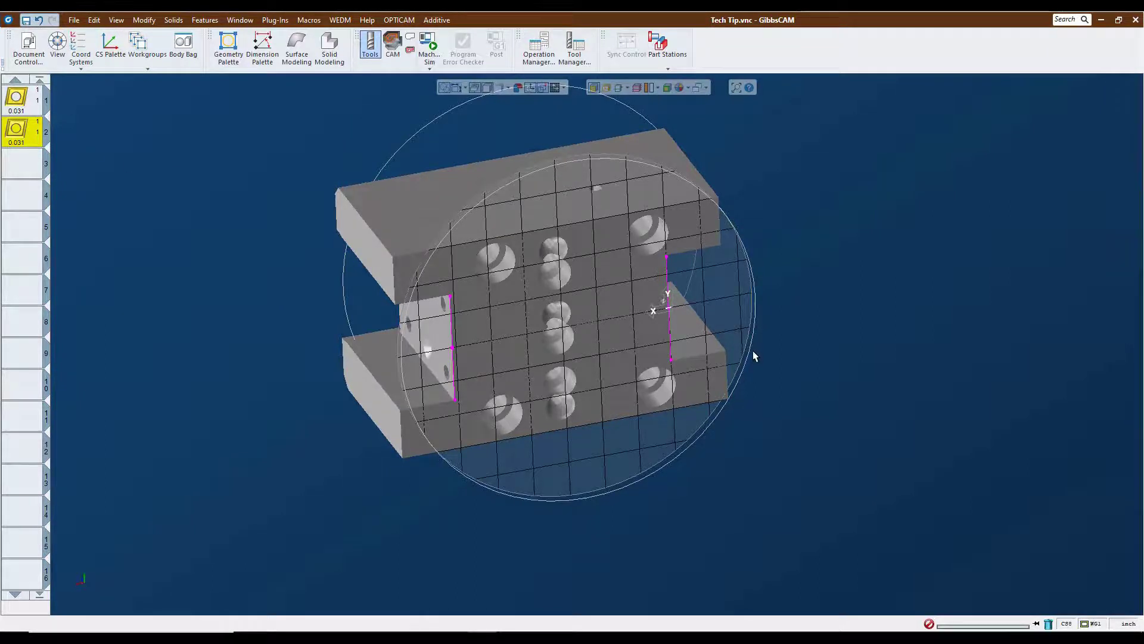
Open the Doosan 2600SY EPM toolblock library for editing
left_click(72, 20)
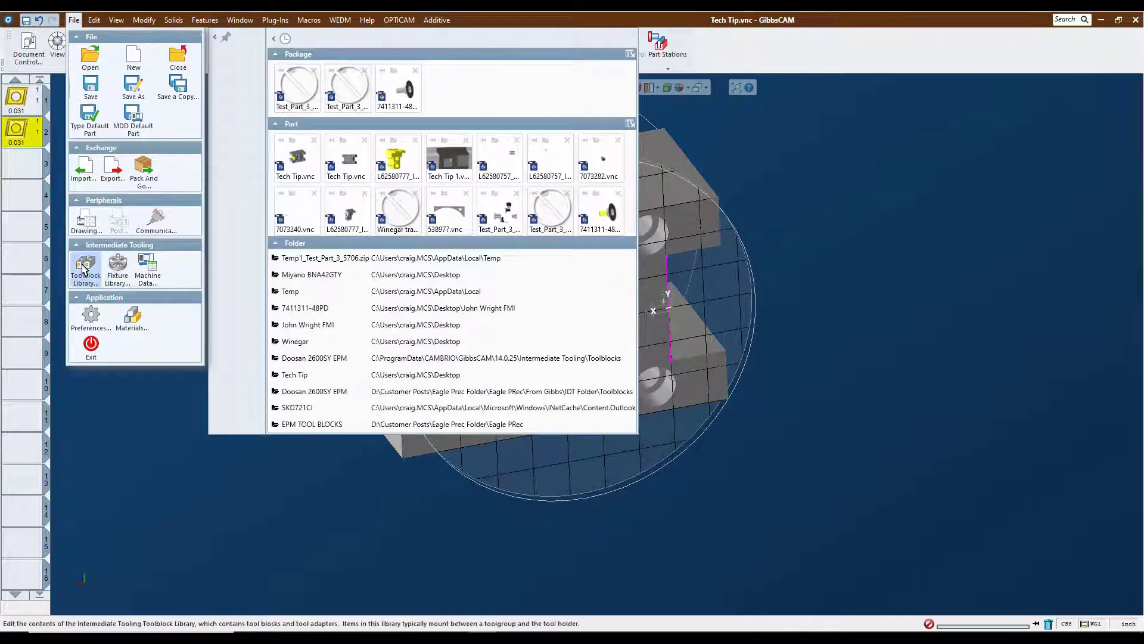
left_click(83, 270)
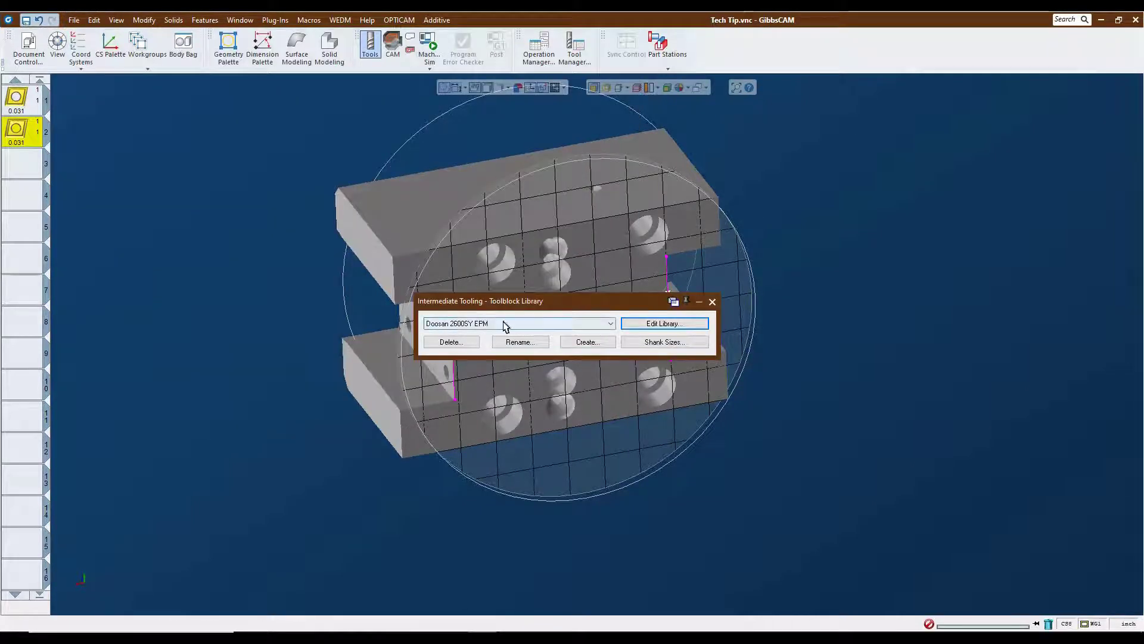
left_click(669, 324)
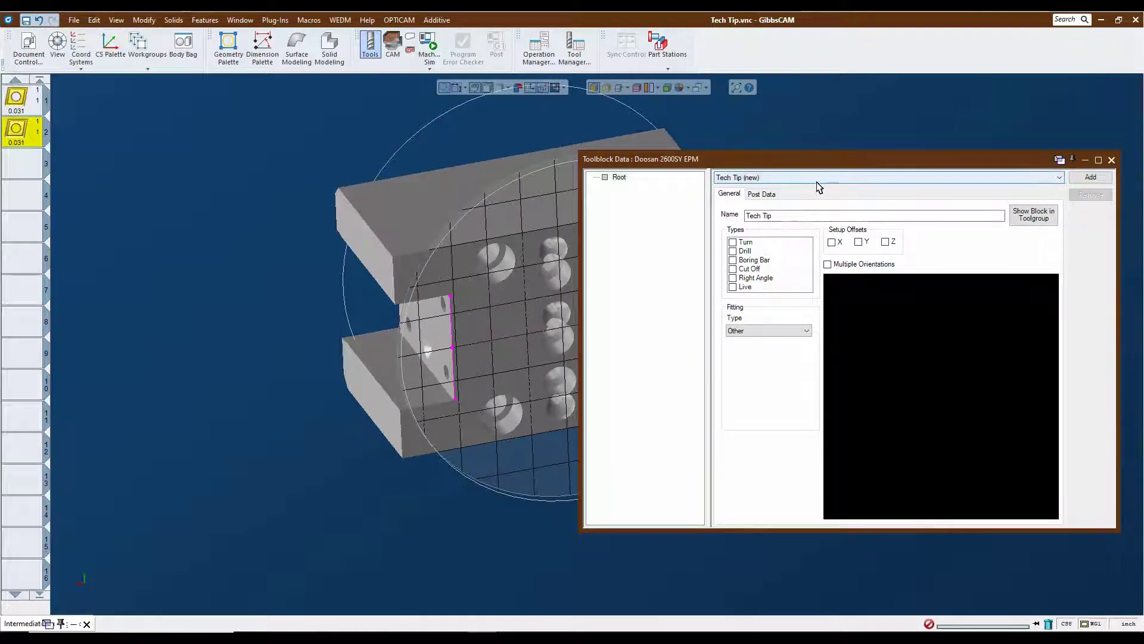
Add the block solid under the toolblock's Root as a simulation body labelled Double Turn Block
left_click(499, 318)
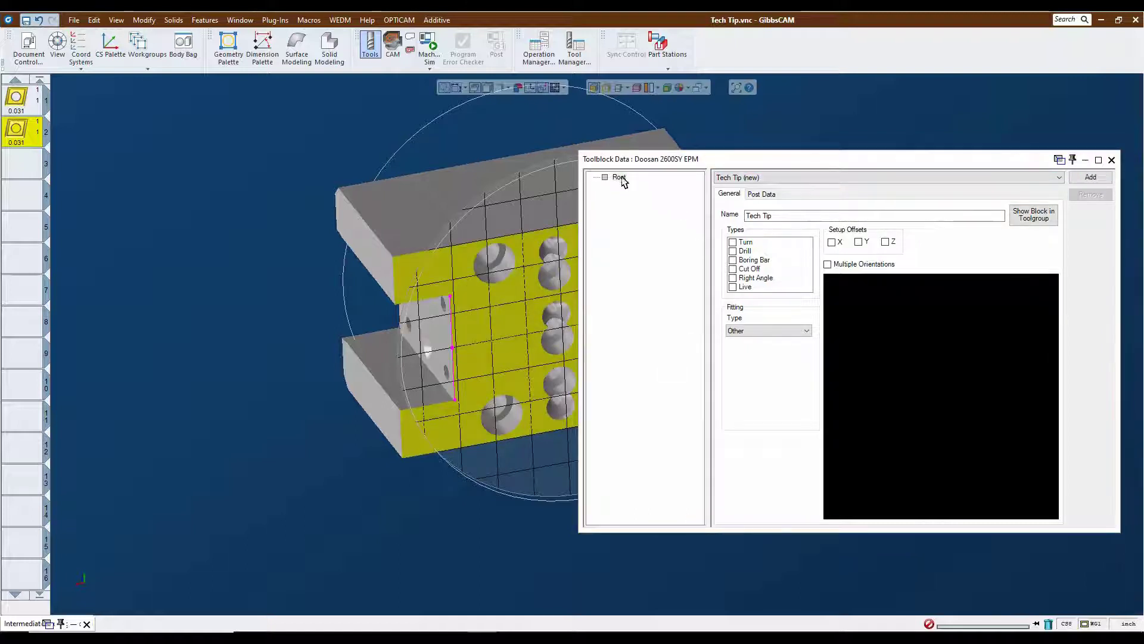
right_click(620, 180)
mouse_move(661, 184)
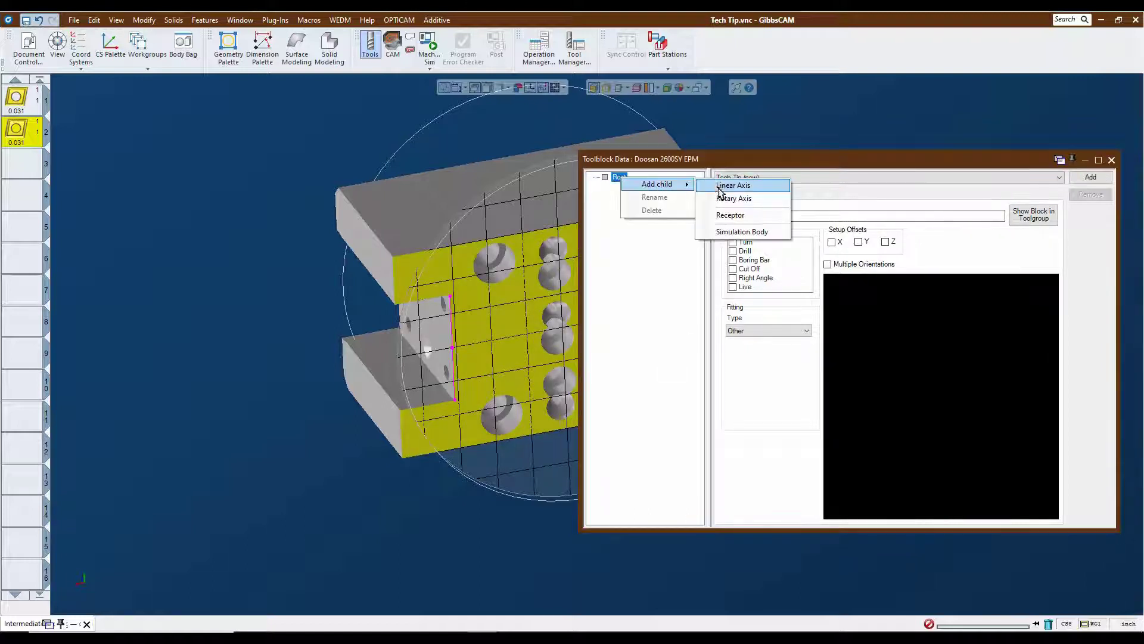
left_click(734, 232)
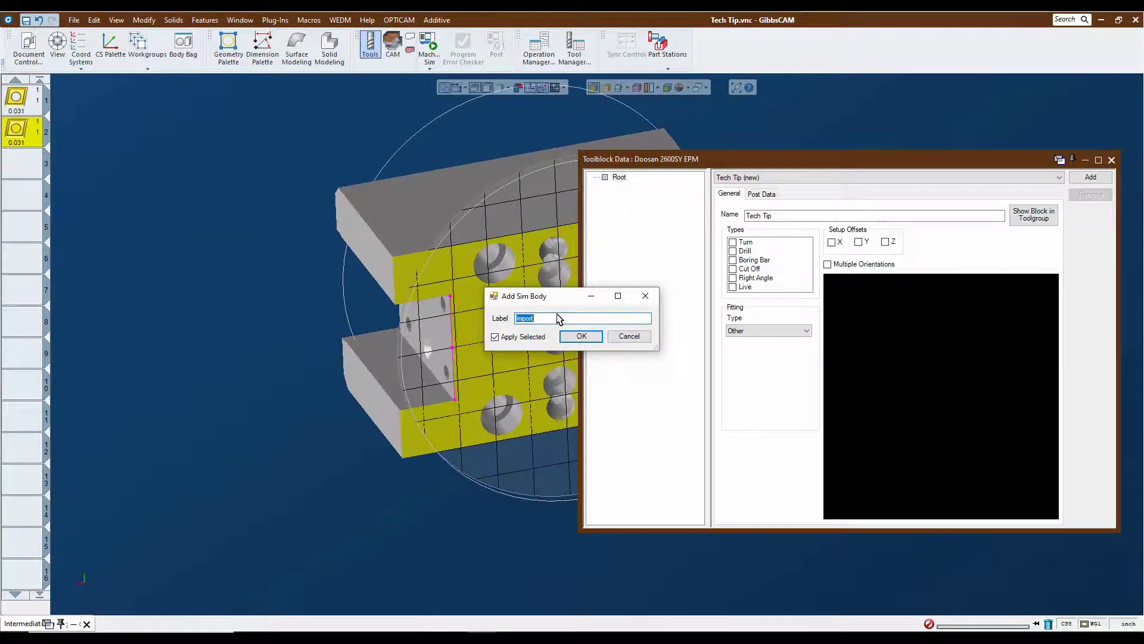
type("Do")
type("uble Turn /")
key("BackSpace")
key("BackSpace")
key("BackSpace")
type("Bl")
left_click(569, 336)
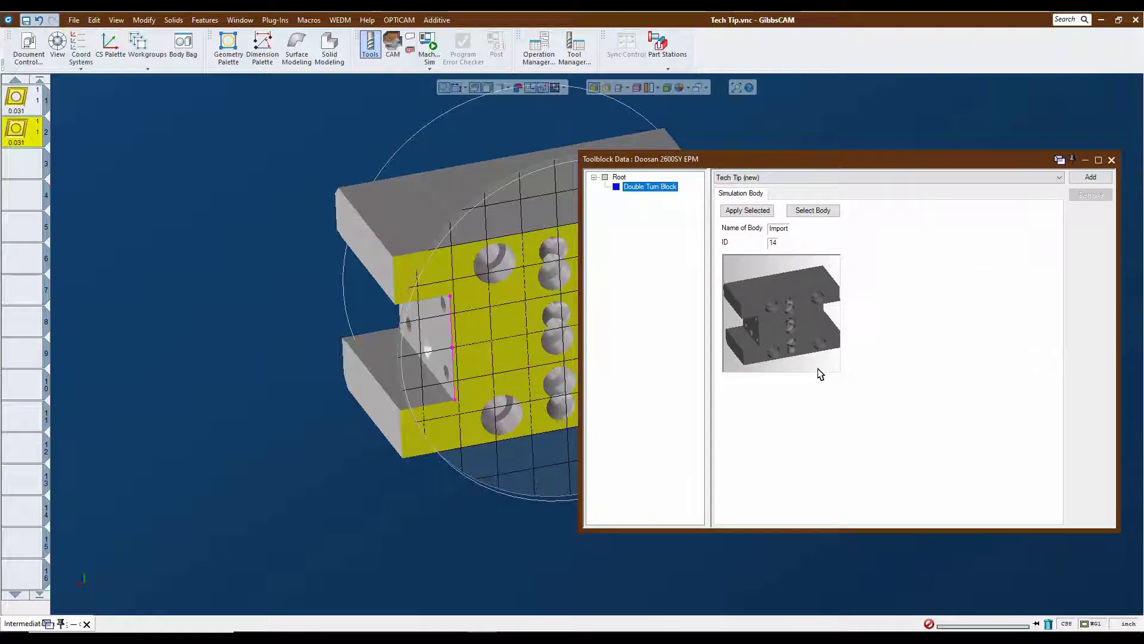
Add a receptor labelled Attach Left under Root and take its home position from the Attach Left coordinate system
left_click(82, 58)
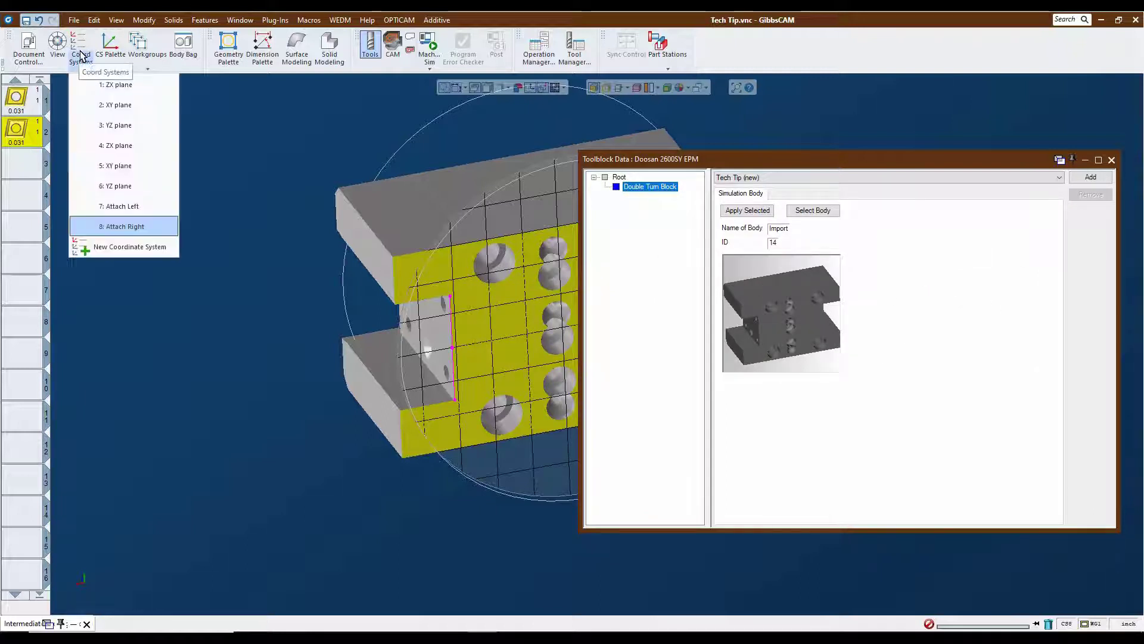
left_click(127, 205)
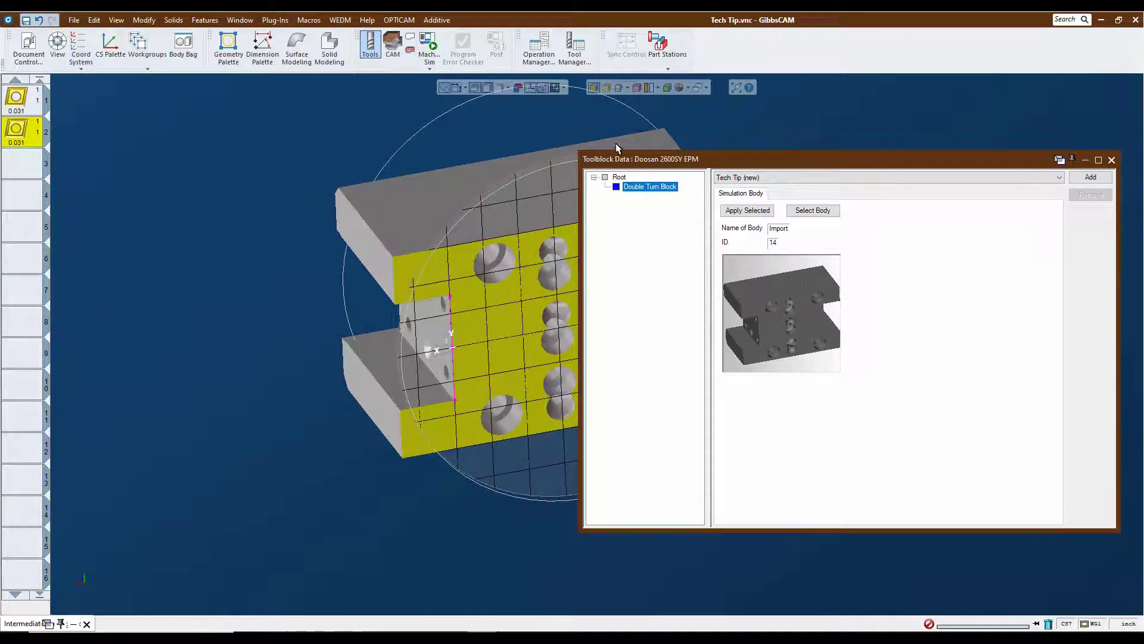
right_click(619, 178)
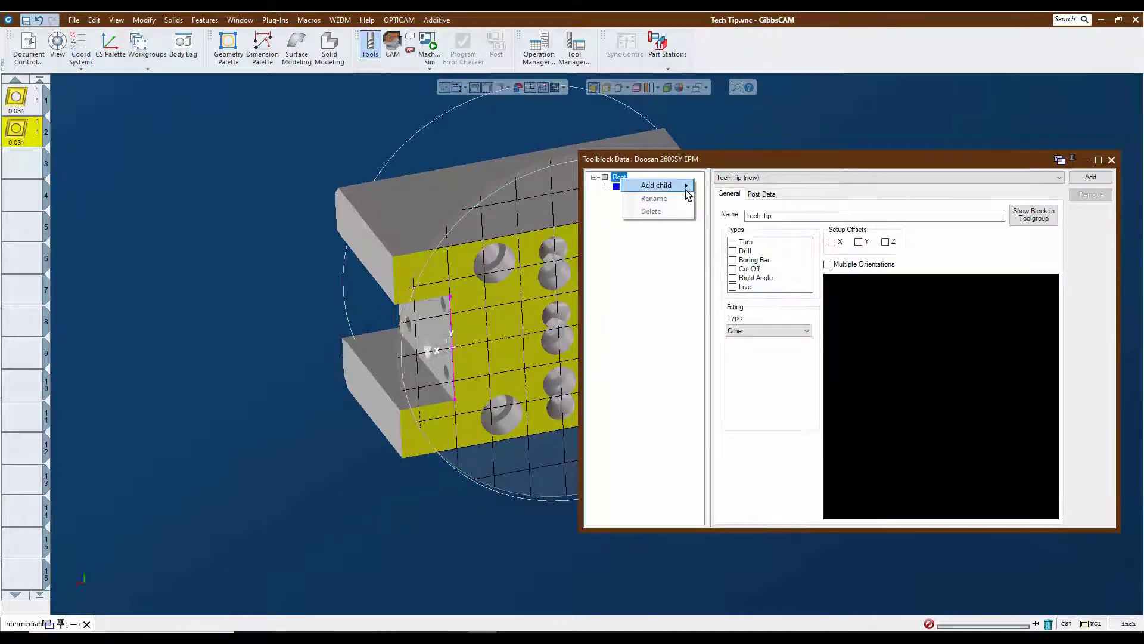
mouse_move(687, 187)
left_click(752, 220)
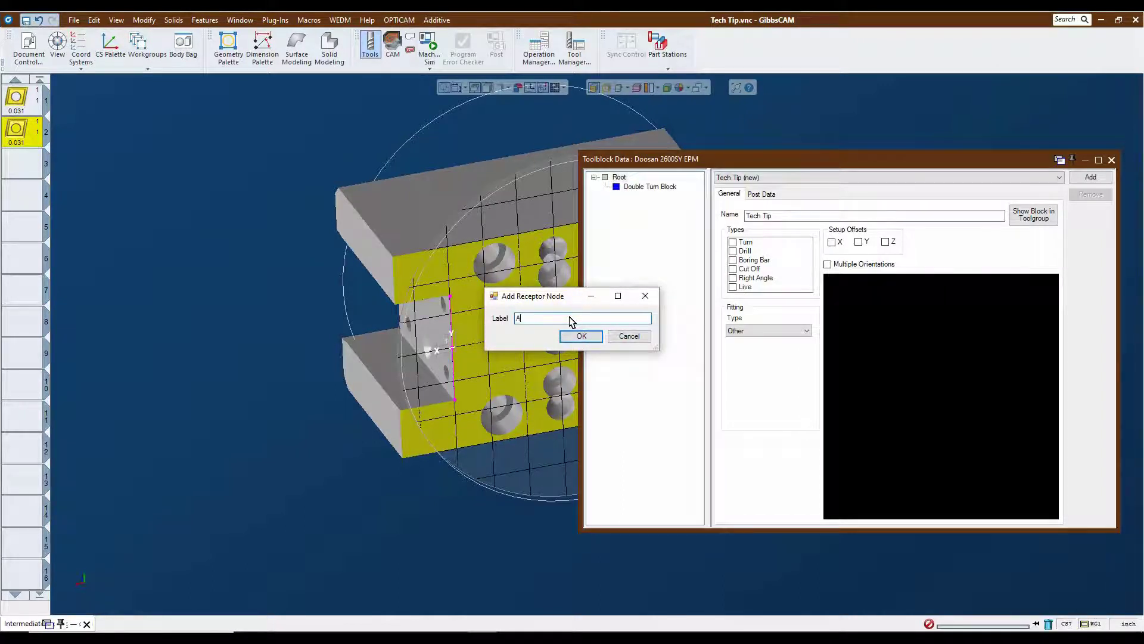
type("Attach Left")
key("Return")
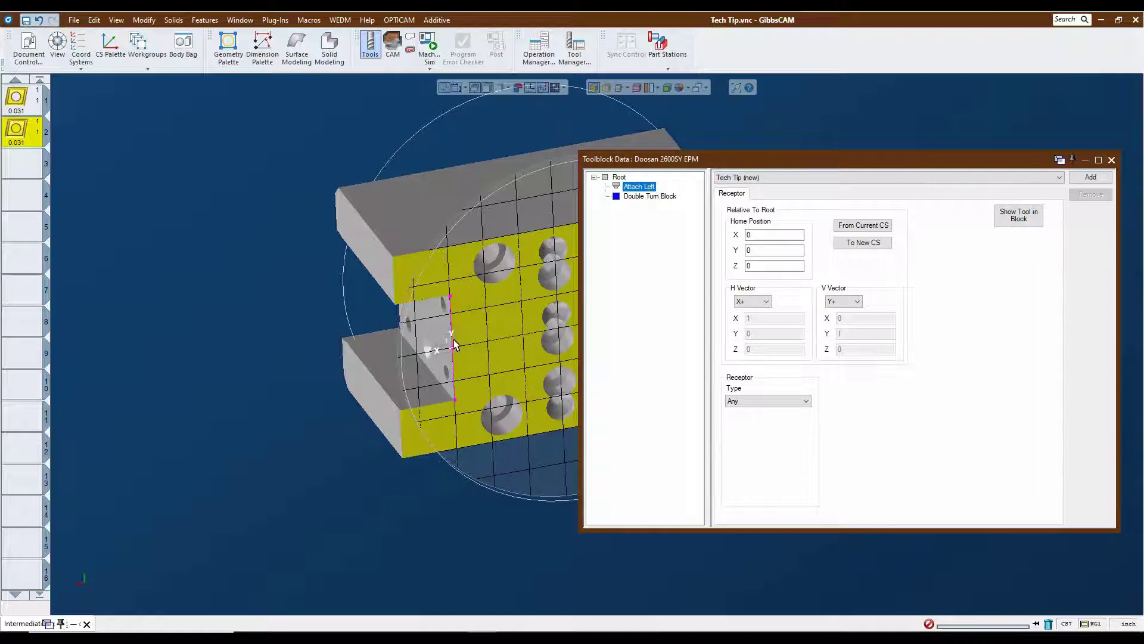
left_click(870, 229)
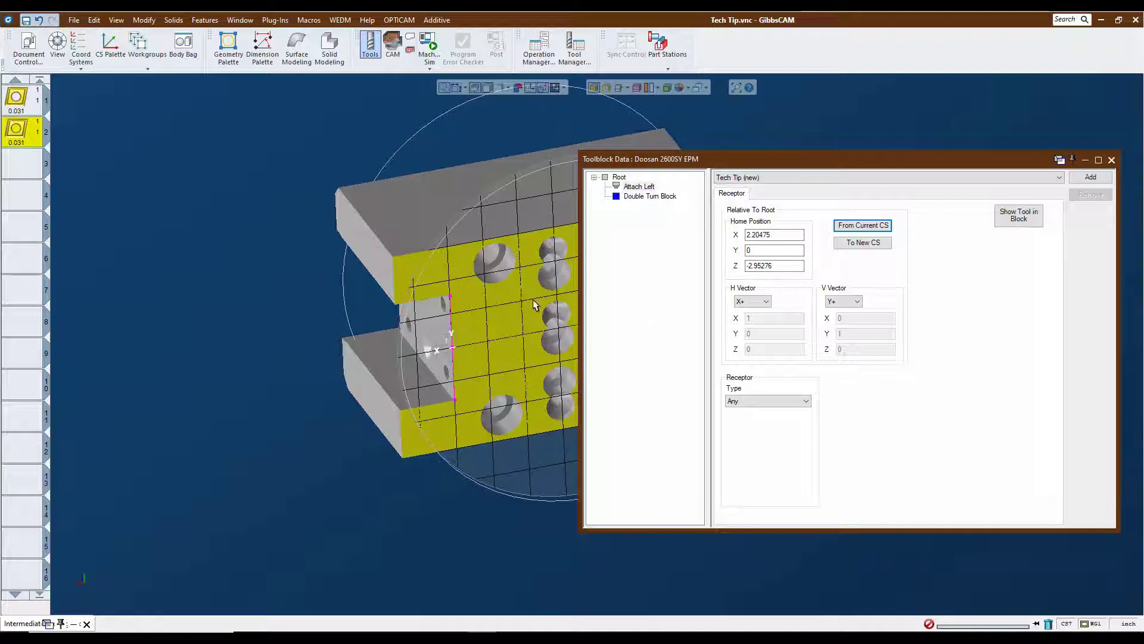
Add a receptor labelled Attach Right under Root and take its home position from the Attach Right coordinate system
left_click(81, 60)
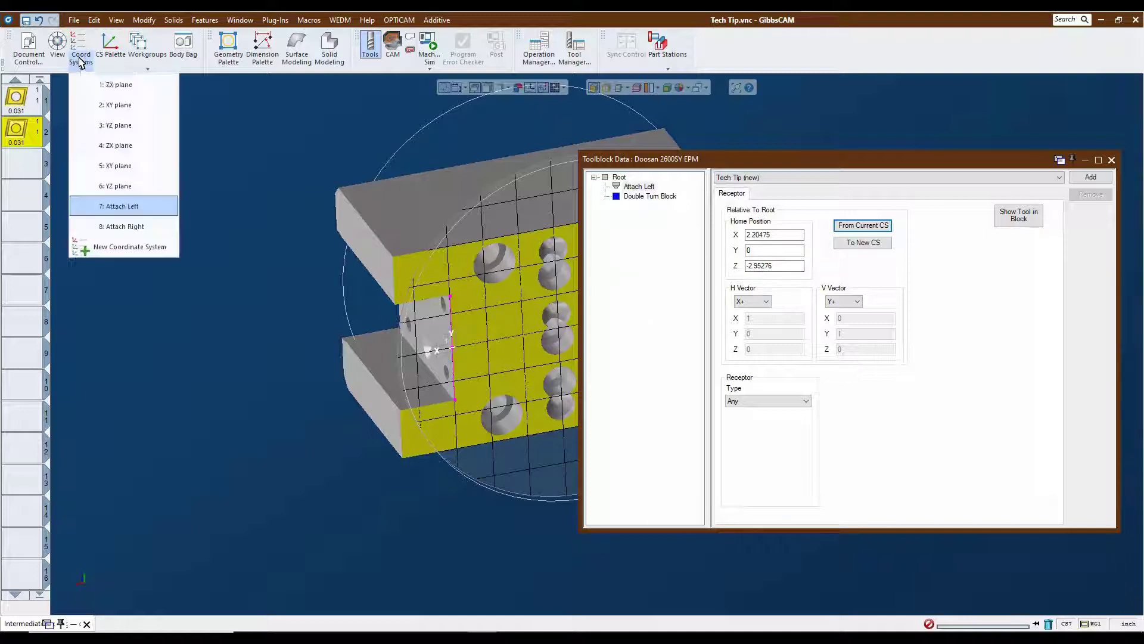
left_click(125, 228)
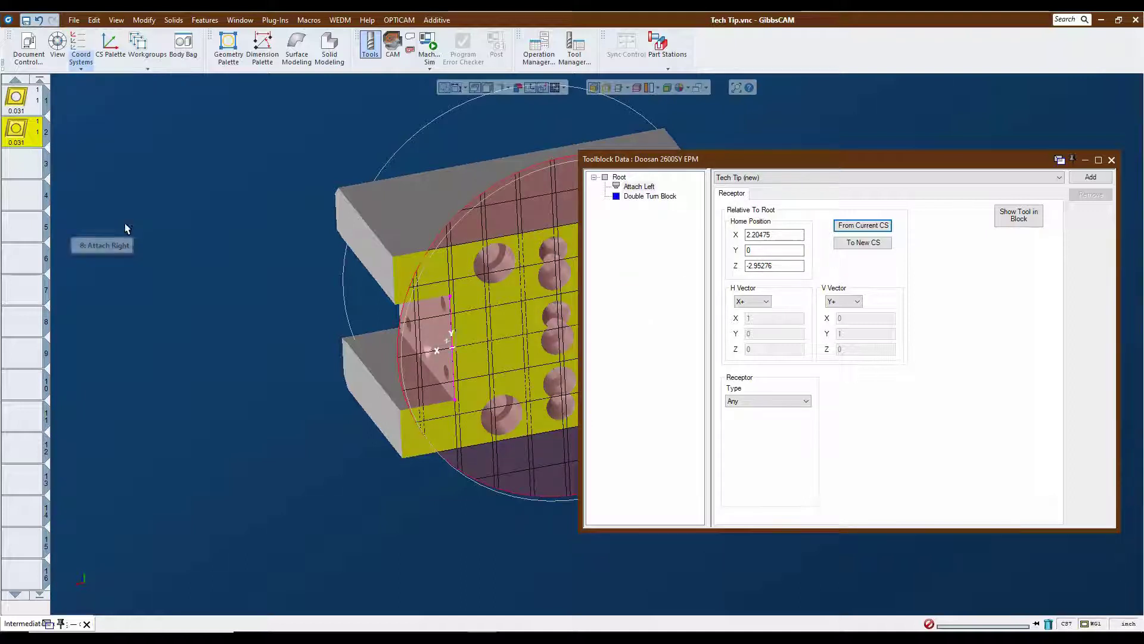
middle_click_drag(489, 302, 320, 302)
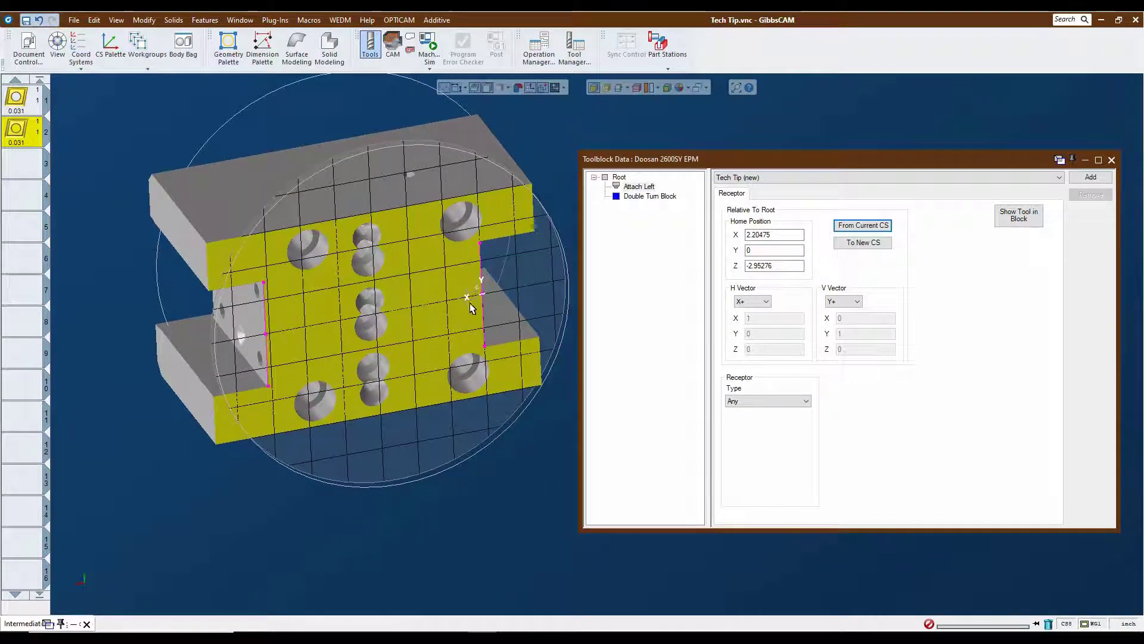
right_click(620, 178)
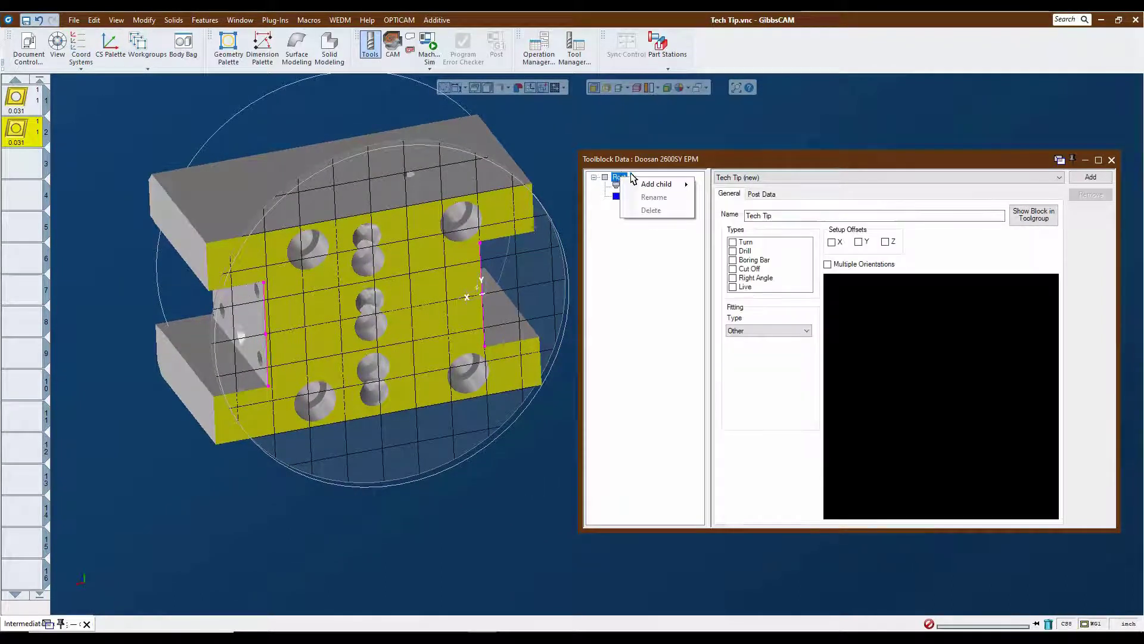
mouse_move(652, 184)
left_click(742, 216)
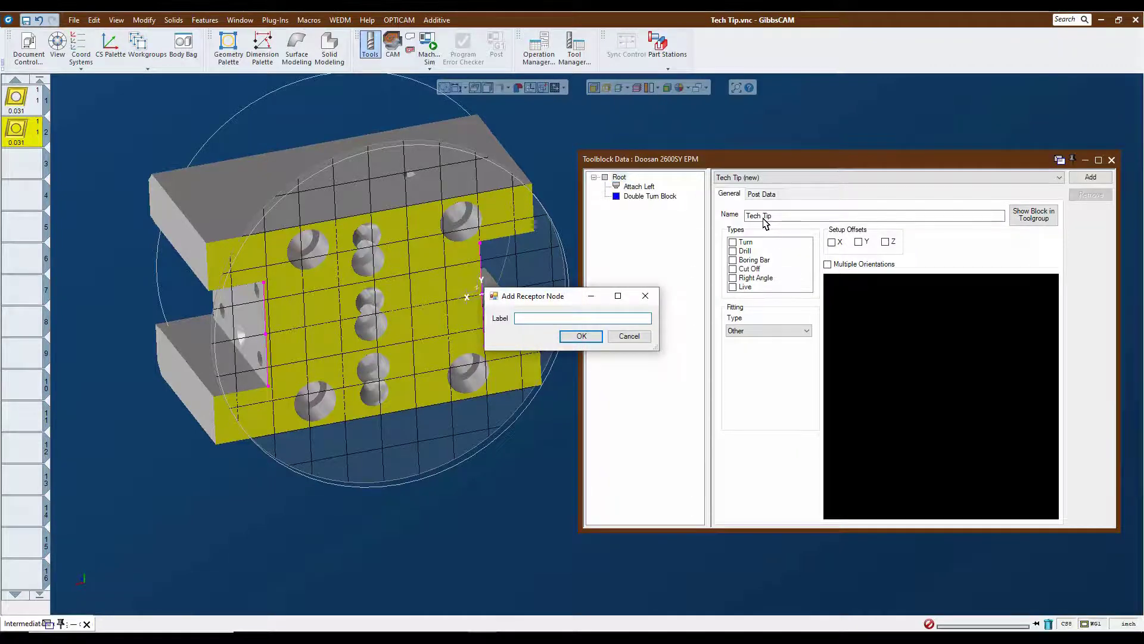
type("A")
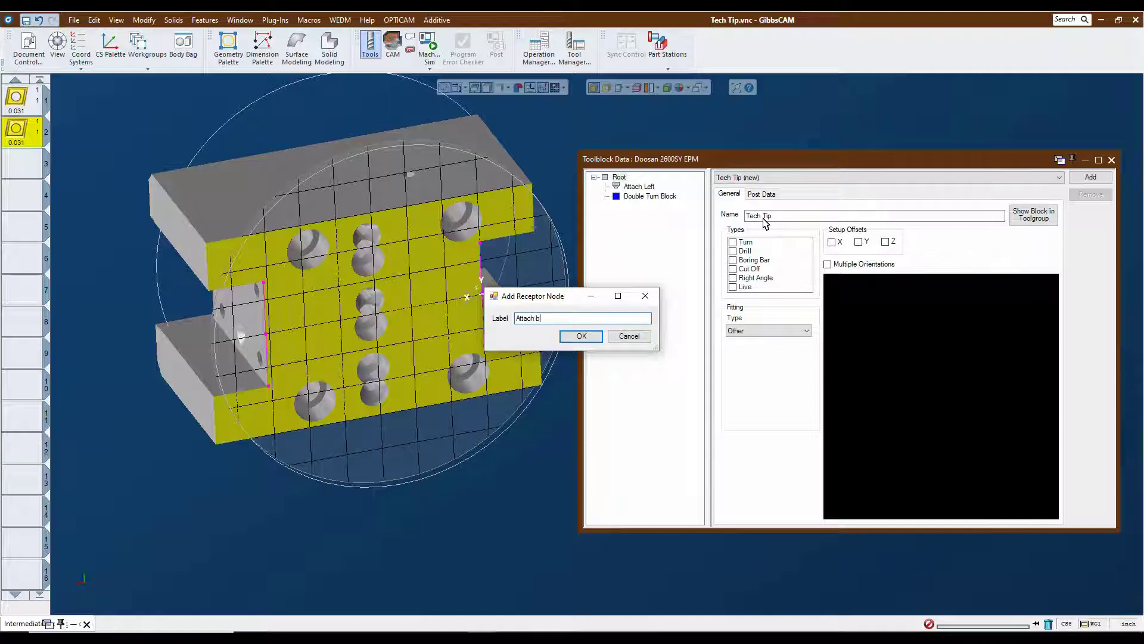
type("ttach b")
key("BackSpace")
key("BackSpace")
left_click(576, 338)
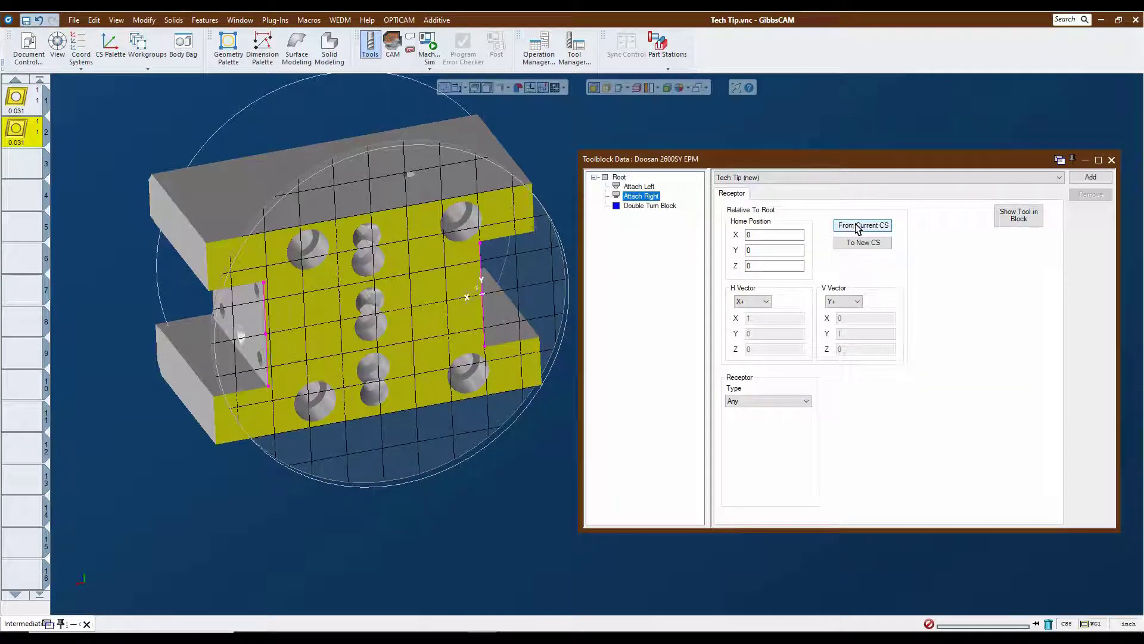
left_click(861, 226)
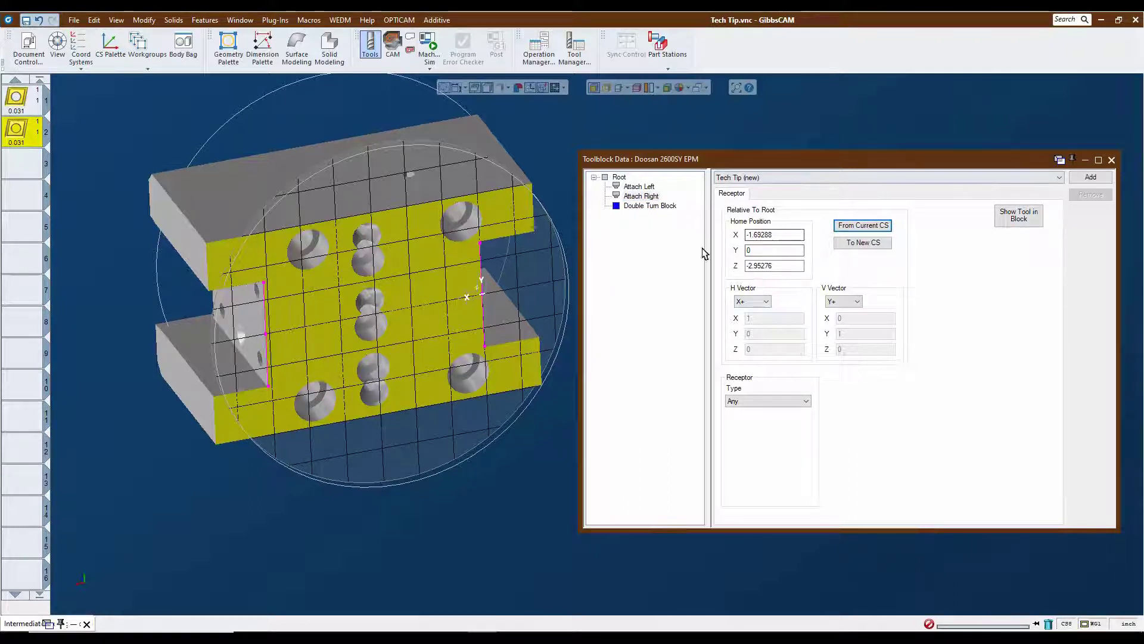
Add the Tech Tip toolblock to the Doosan 2600SY EPM library, and close the coordinate system list and toolblock editor
left_click(1090, 179)
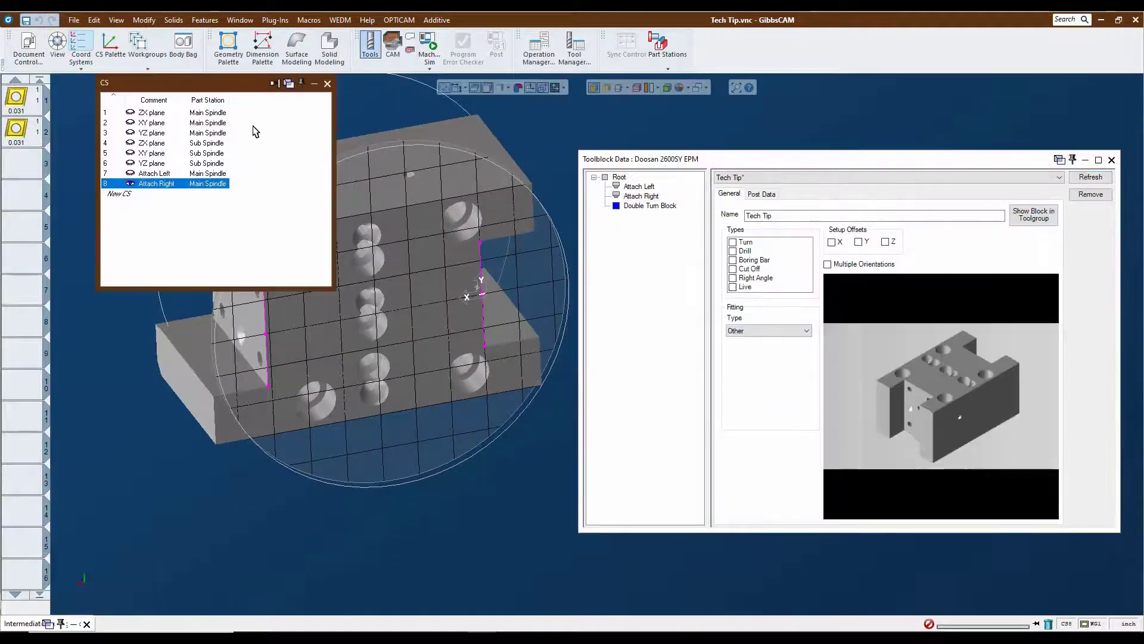
left_click(328, 84)
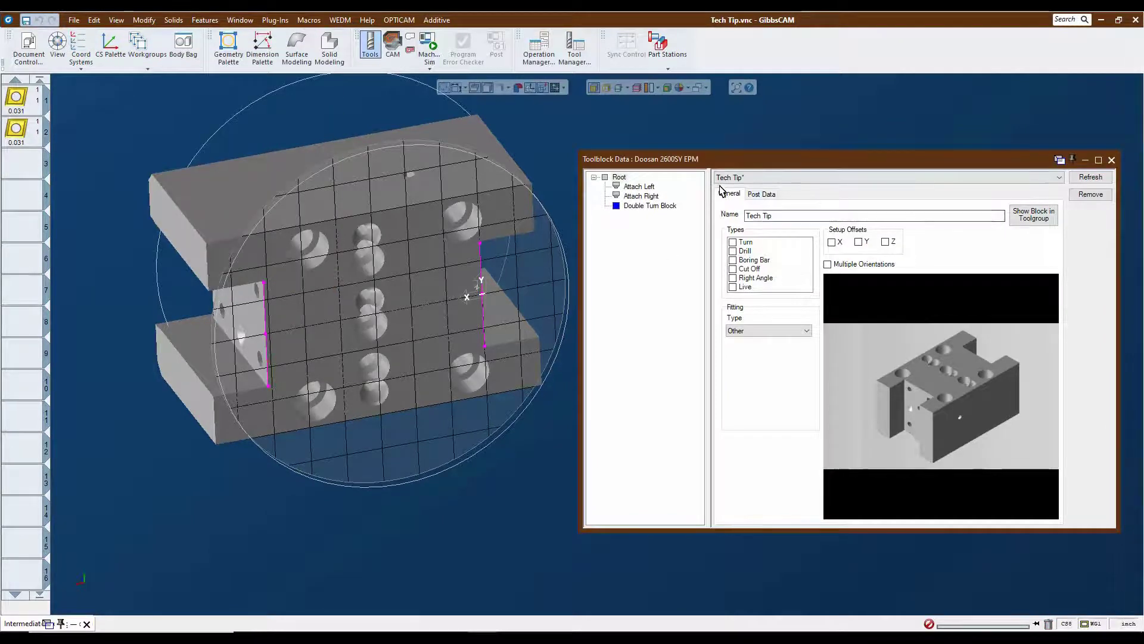
left_click(1112, 160)
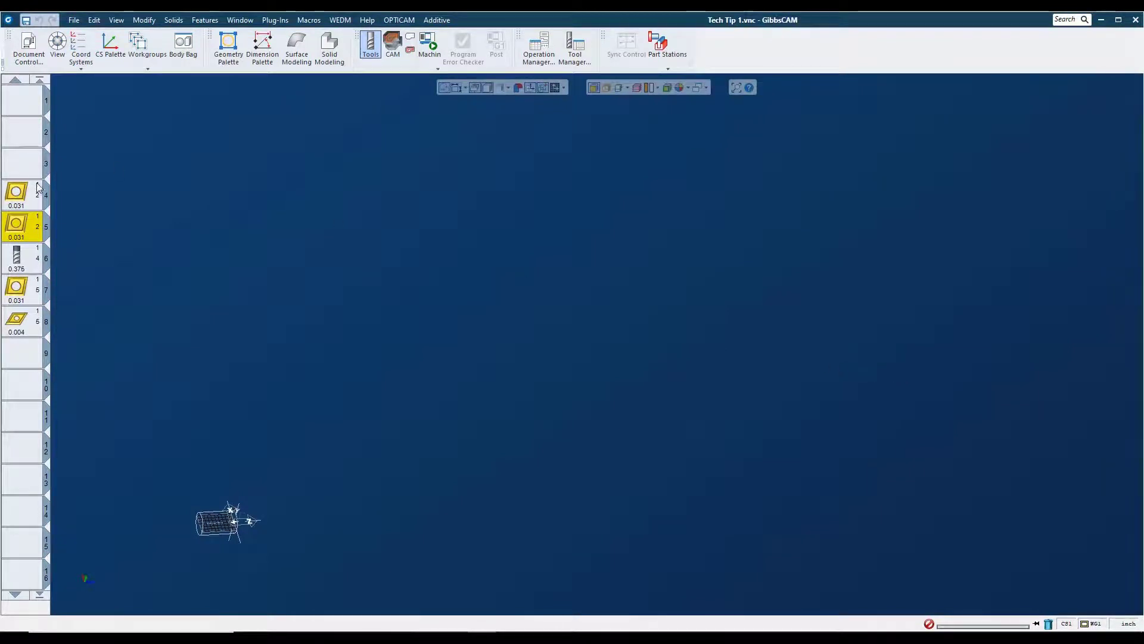
Assign the Tech Tip toolblock from the Doosan 2600SY EPM library to turning tool #4 in its tool setup data
double_click(16, 192)
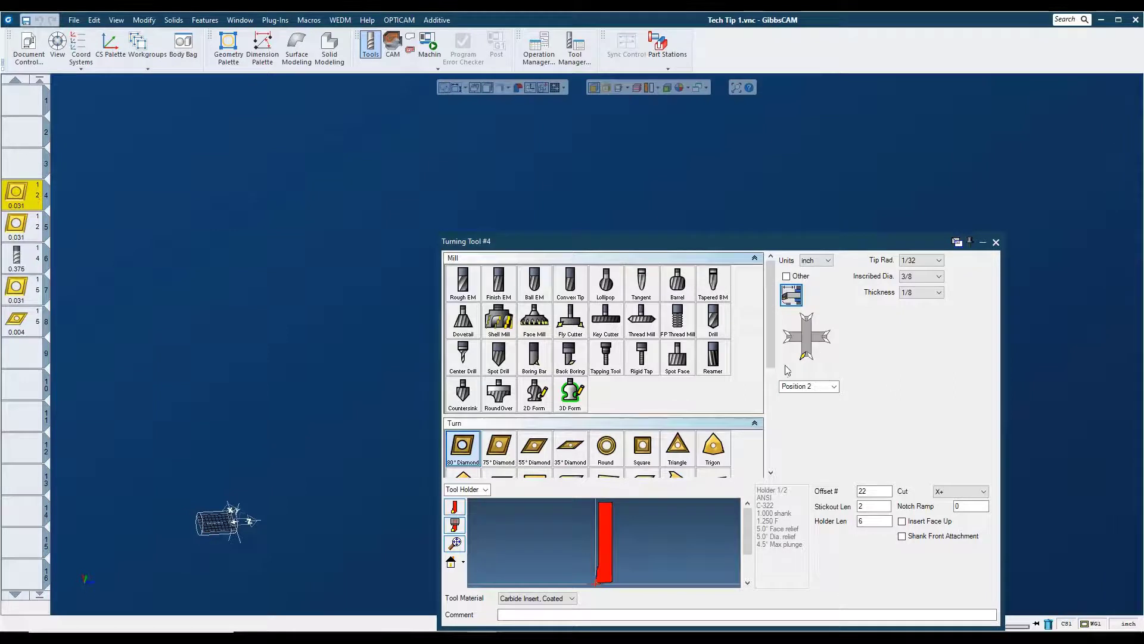
left_click(790, 295)
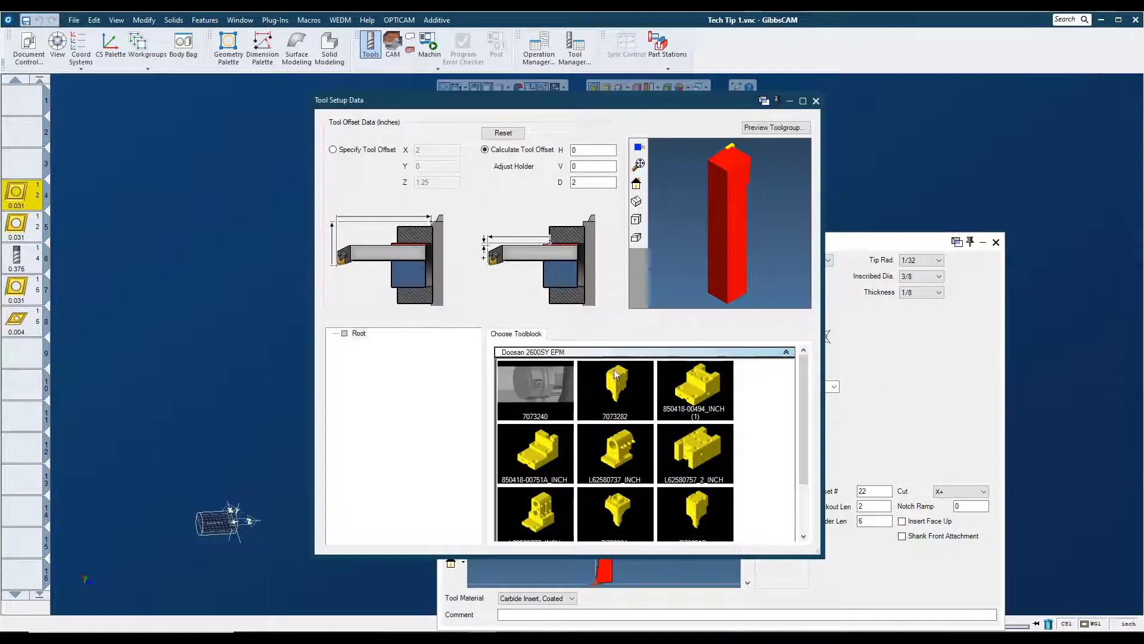
scroll(657, 460, "down", 2)
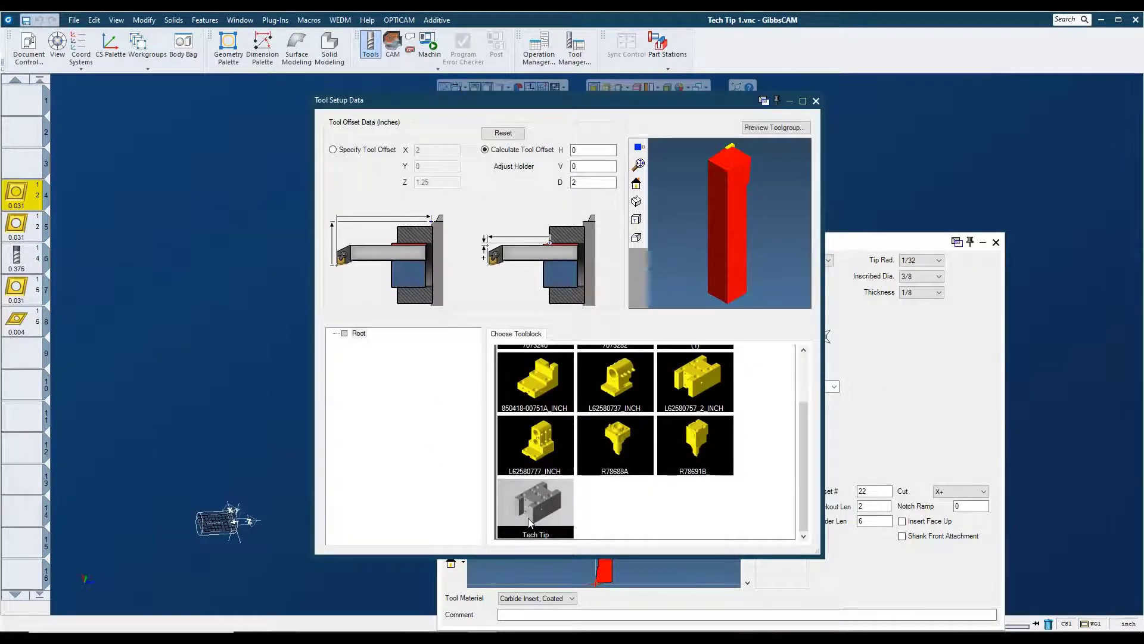
double_click(534, 511)
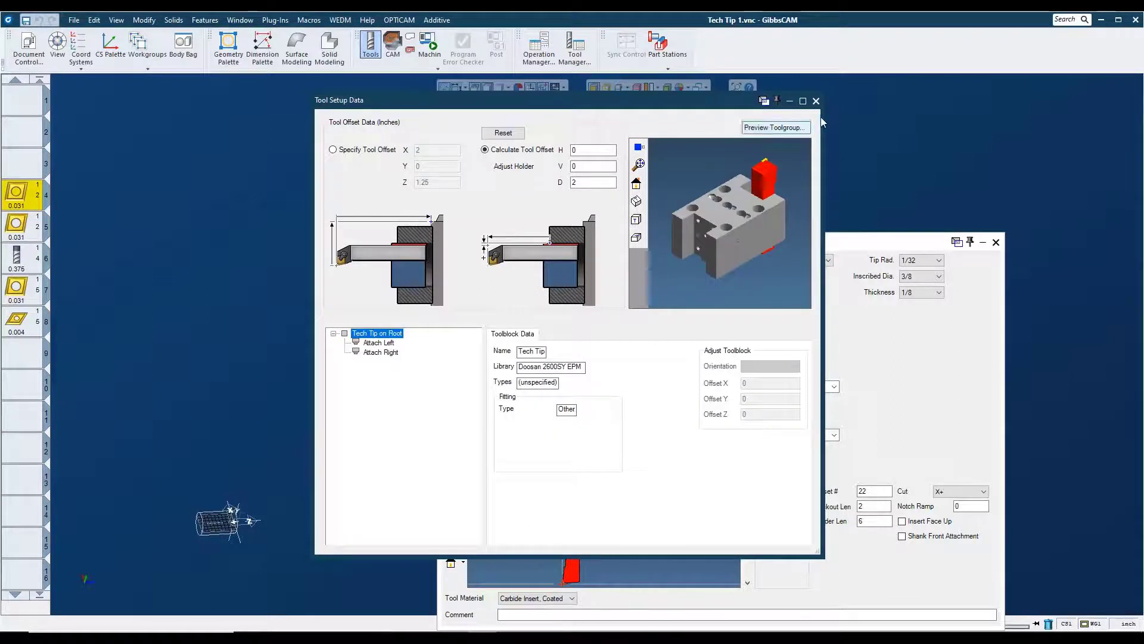
left_click(816, 101)
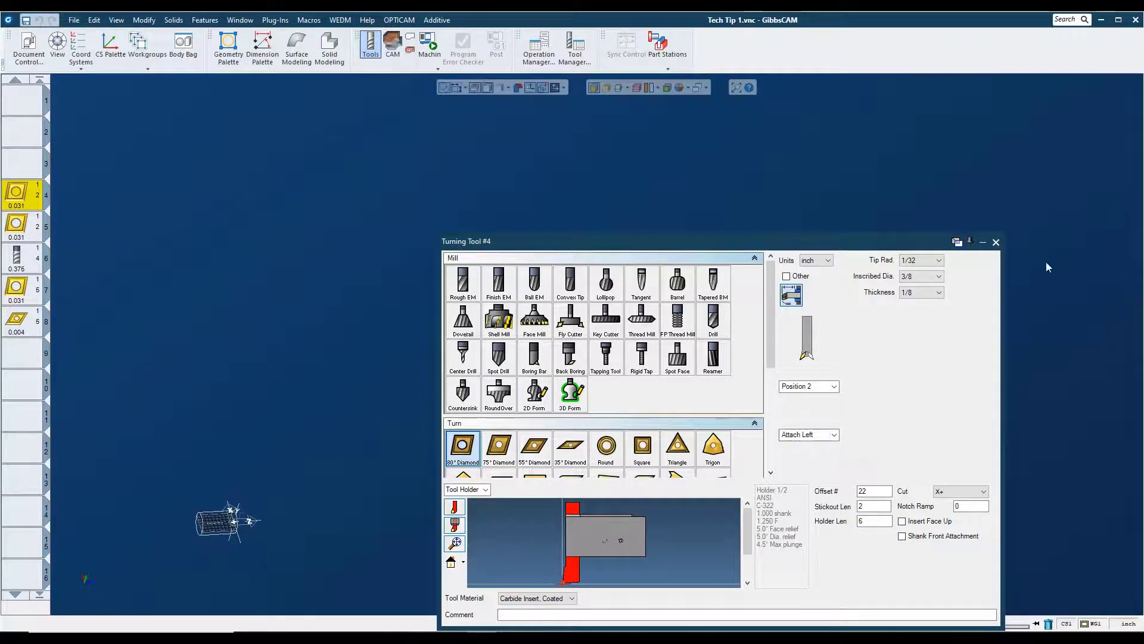
left_click(995, 242)
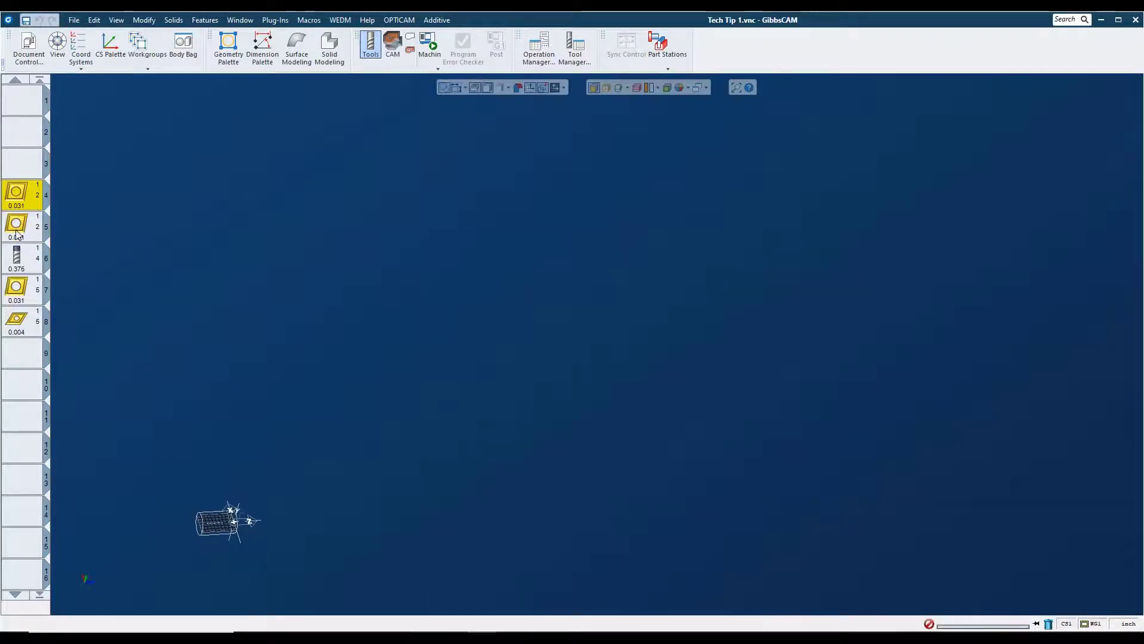
Check which toolblock receptor turning tool #5 is attached to, and start the Machine Sim rendering
double_click(16, 238)
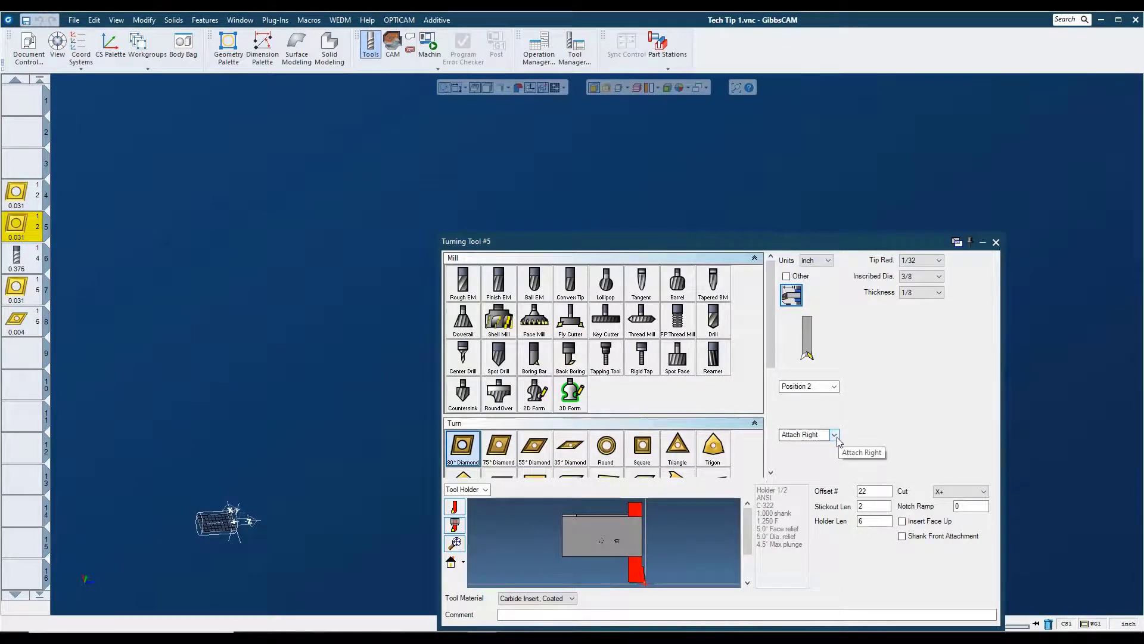
left_click(995, 242)
left_click(428, 45)
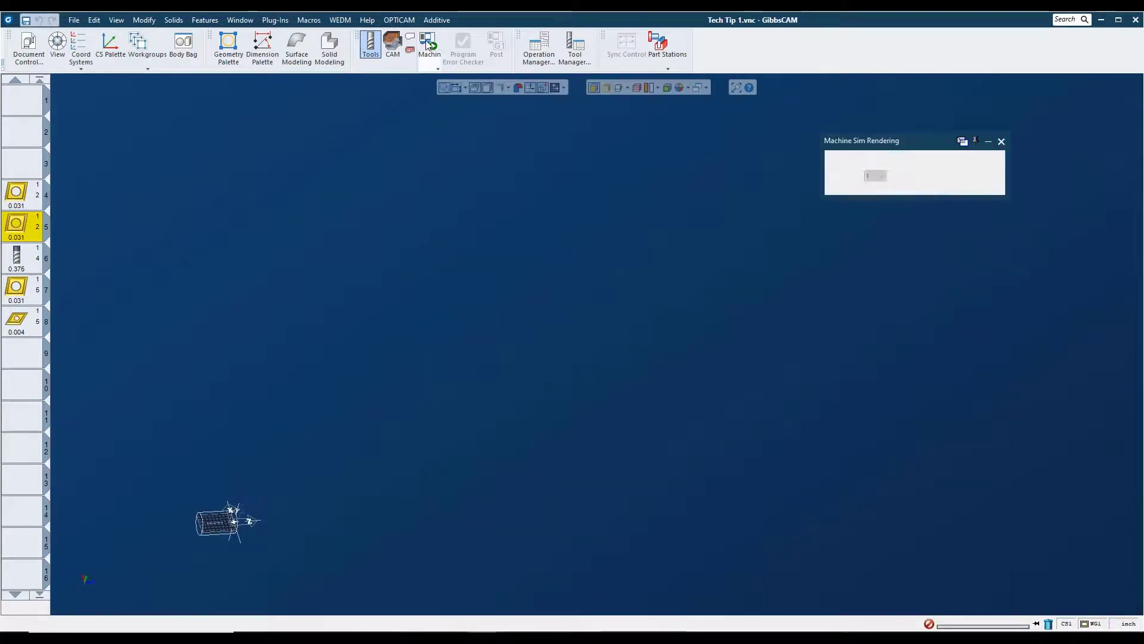